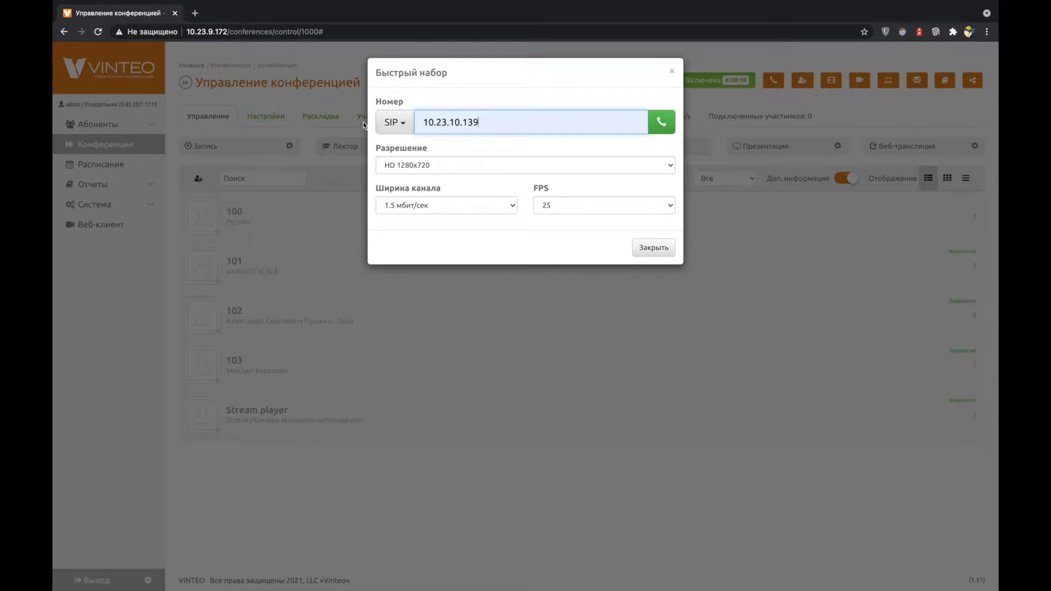
- Set the quick call to 10.23.10.139 to H323, HD 1280x720 and 30 FPS, and close the dialog
left_click(393, 123)
left_click(395, 159)
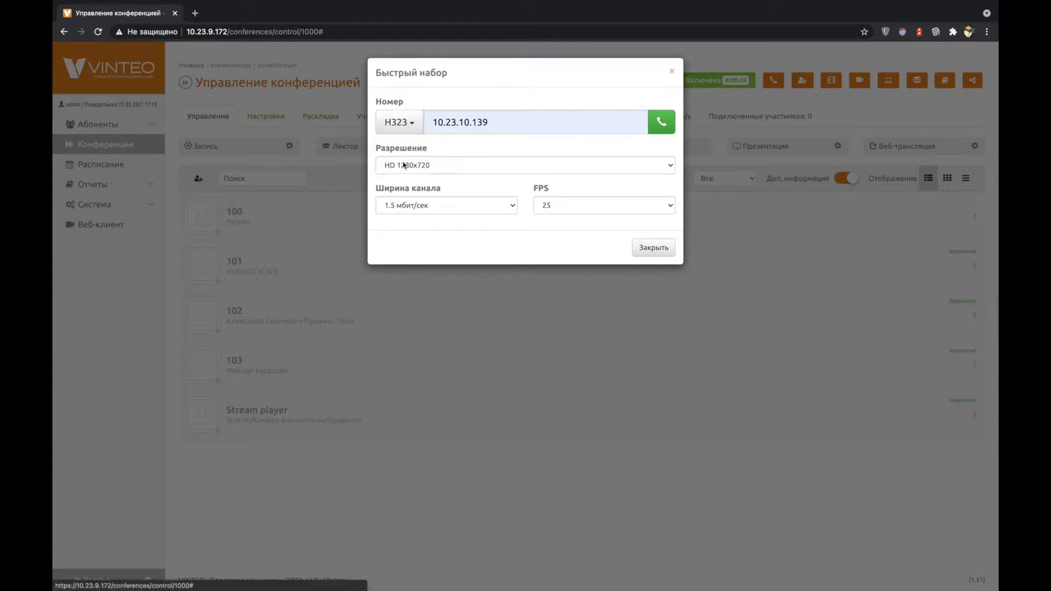
left_click(436, 165)
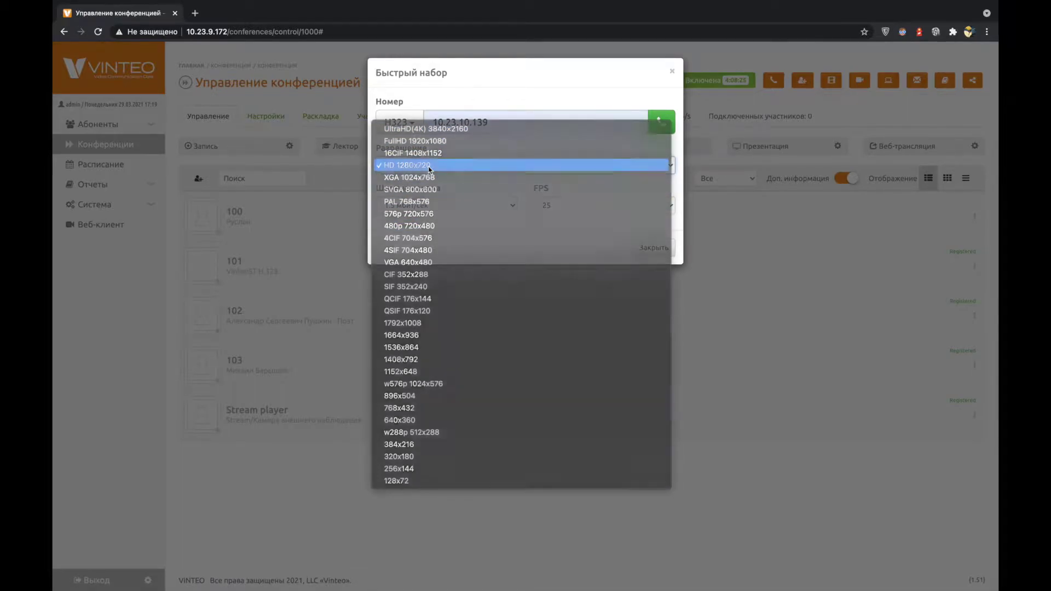
left_click(430, 166)
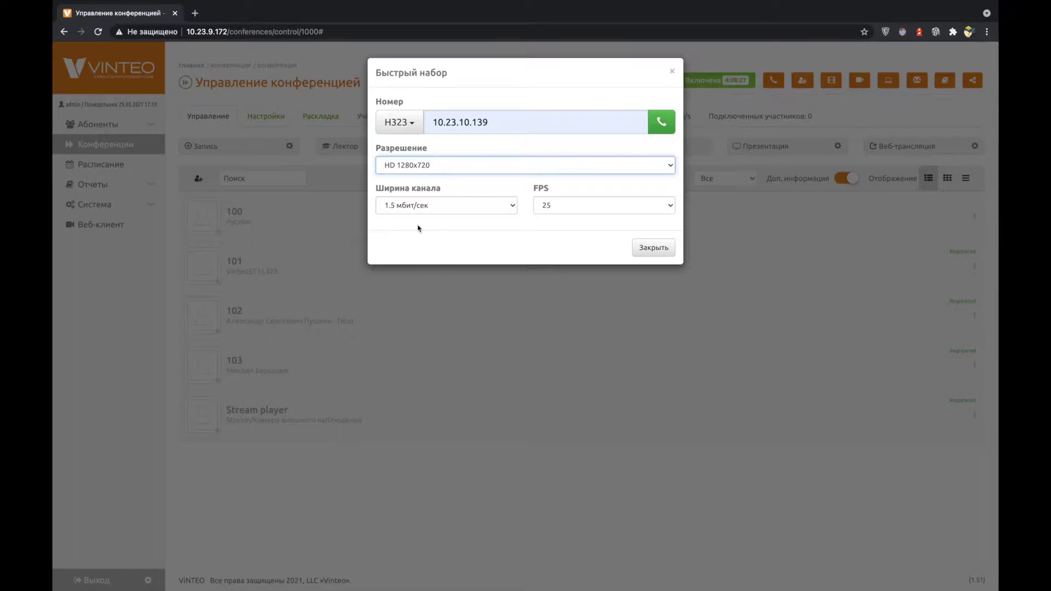
left_click(570, 203)
left_click(570, 193)
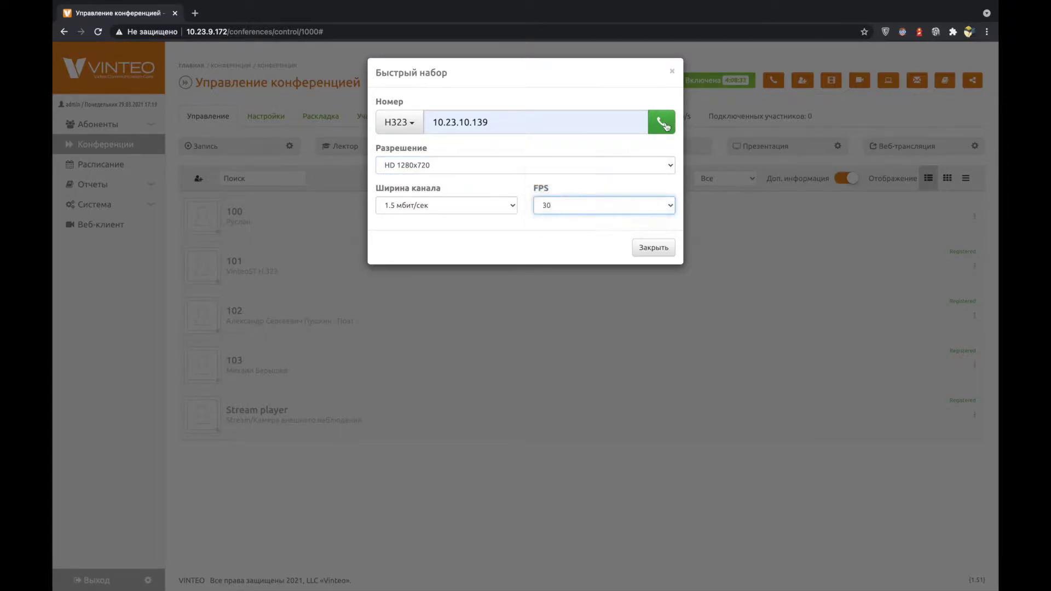
left_click(655, 241)
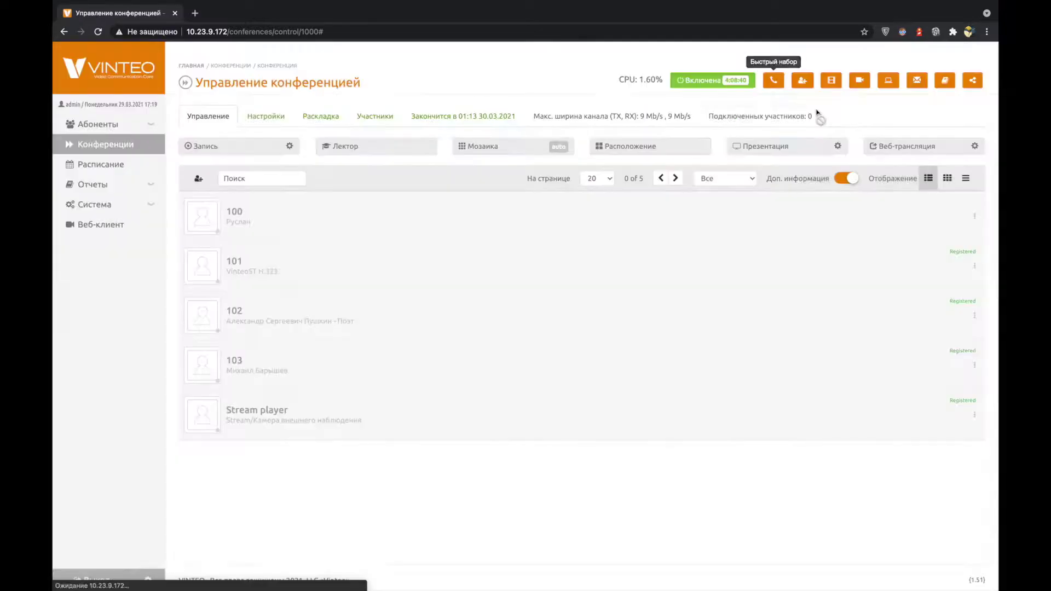
- Select all four listed subscribers for adding to conference 1000 and enable calling the participants
left_click(802, 85)
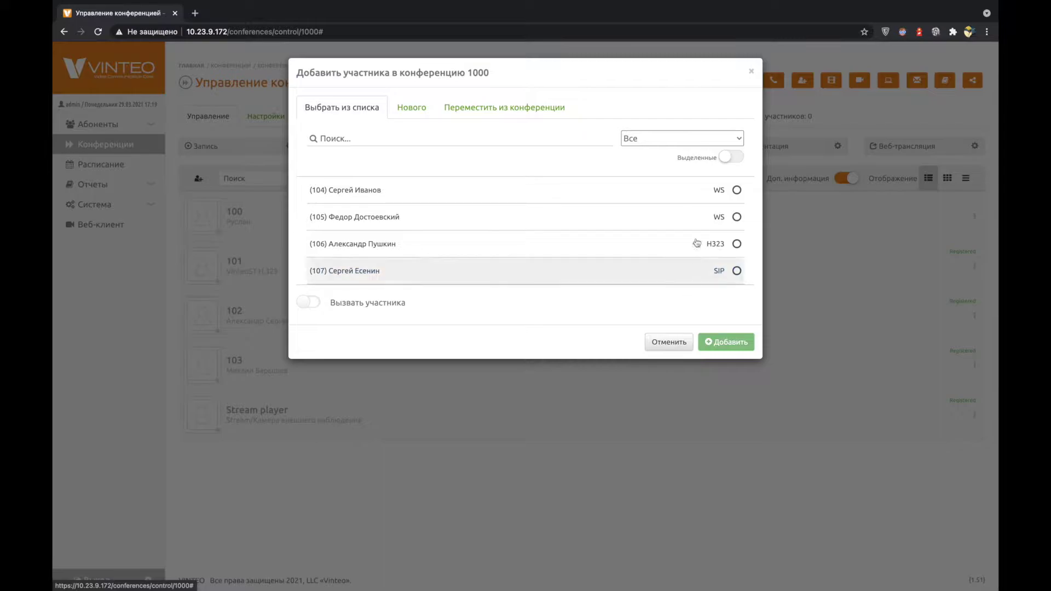
left_click(736, 192)
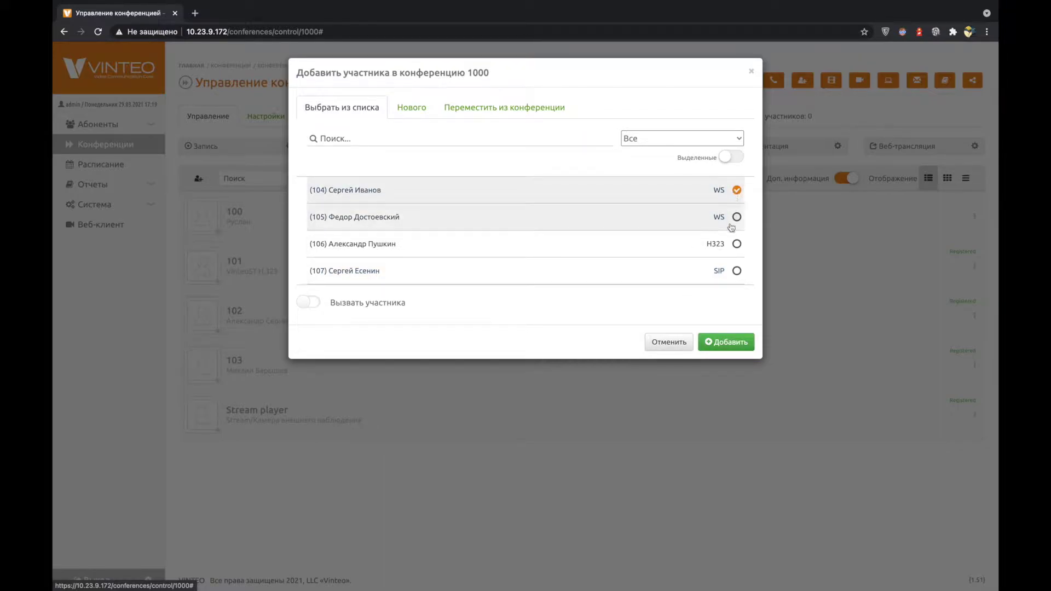
left_click(735, 218)
left_click(734, 246)
left_click(736, 271)
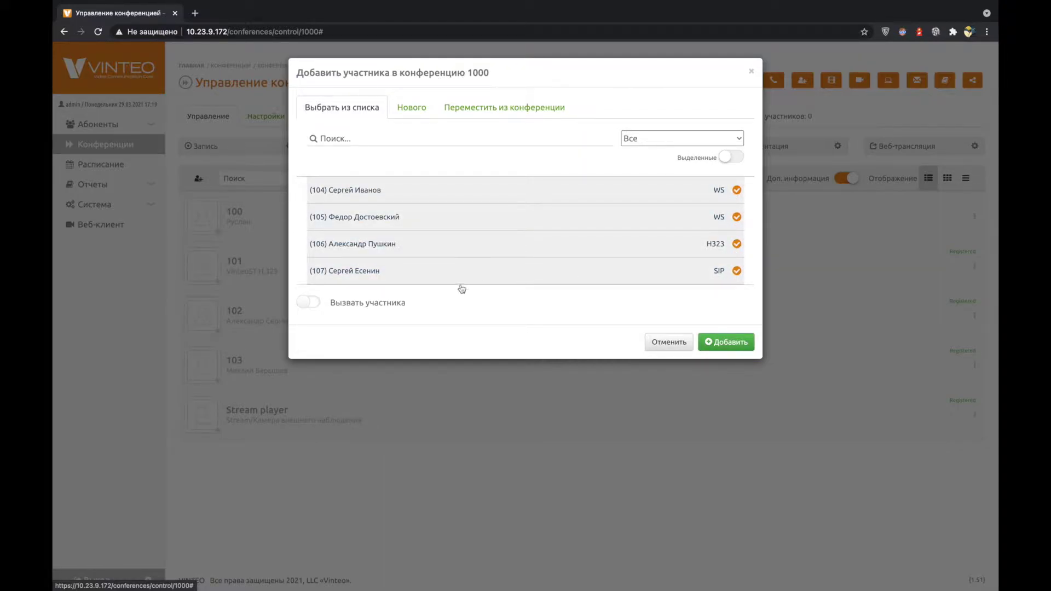
left_click(308, 303)
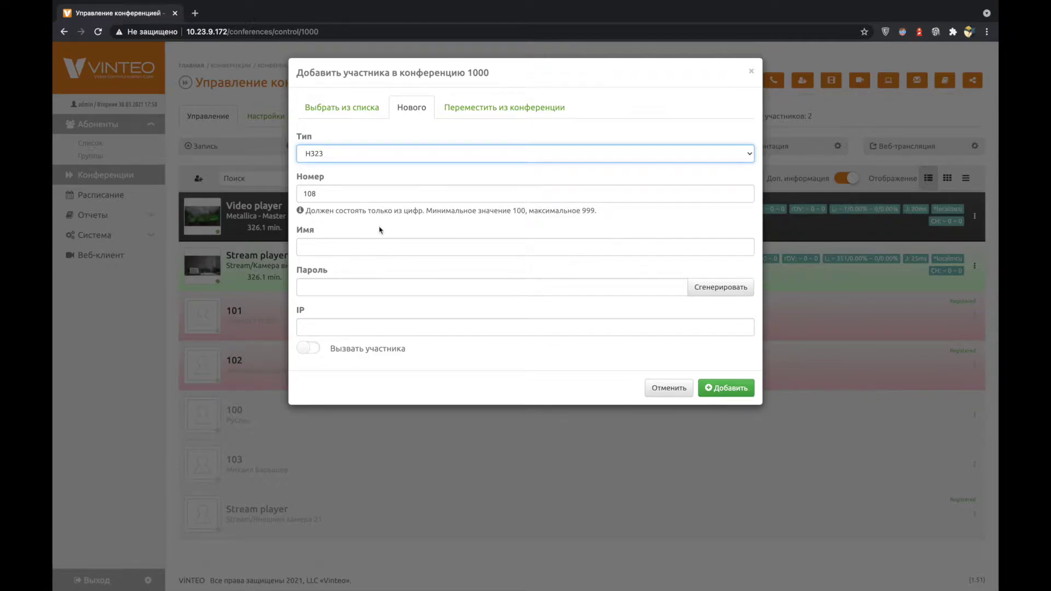
- Fill in a new H323 participant for conference 1000 with the full name and password, and enable calling the participant
left_click(338, 159)
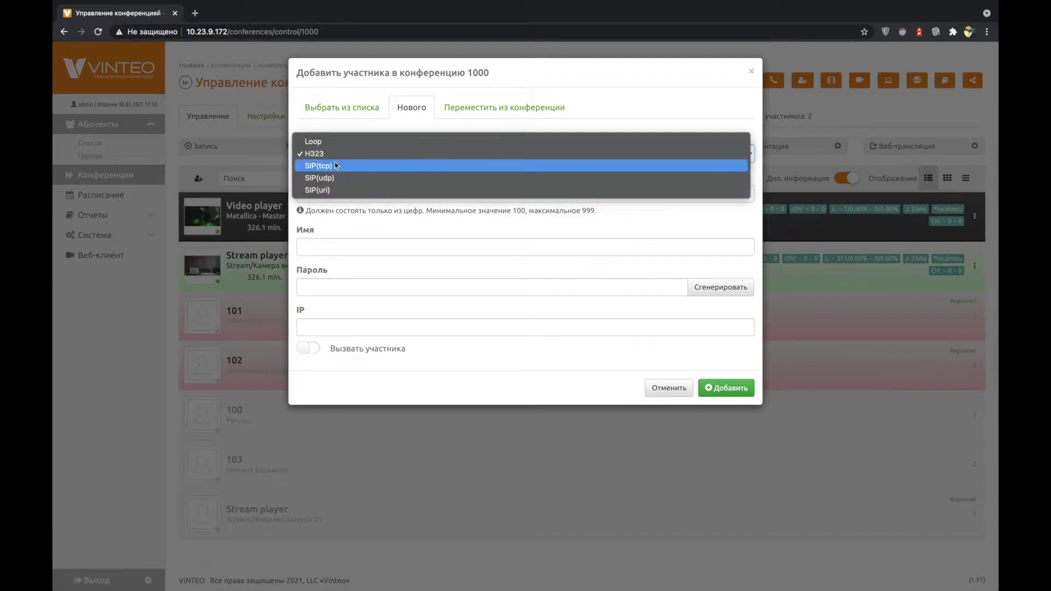
left_click(334, 155)
left_click(335, 158)
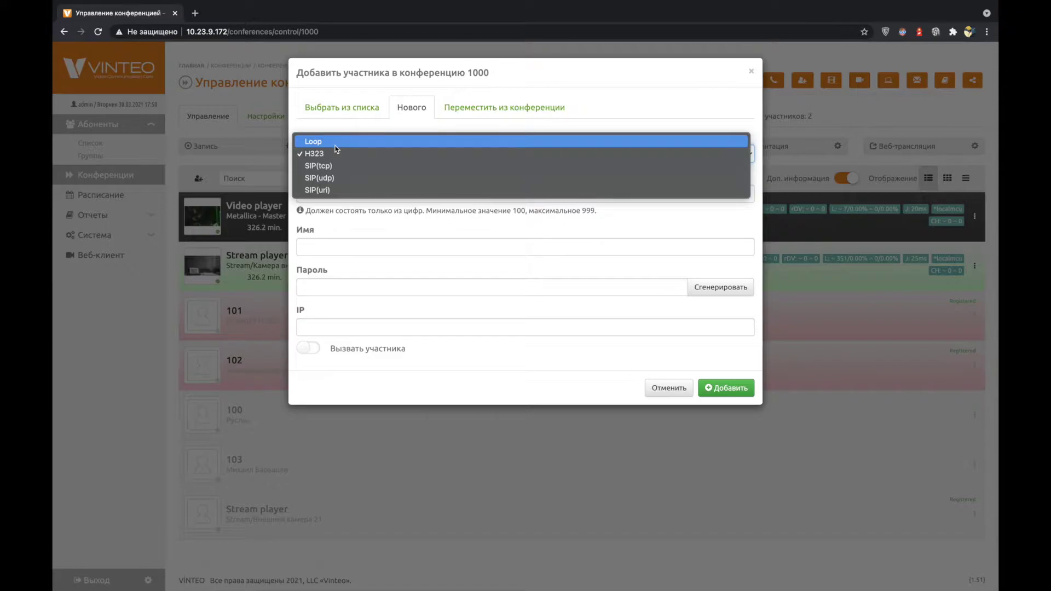
left_click(336, 154)
left_click(354, 246)
left_click(377, 291)
left_click(379, 288)
left_click(379, 311)
left_click(380, 328)
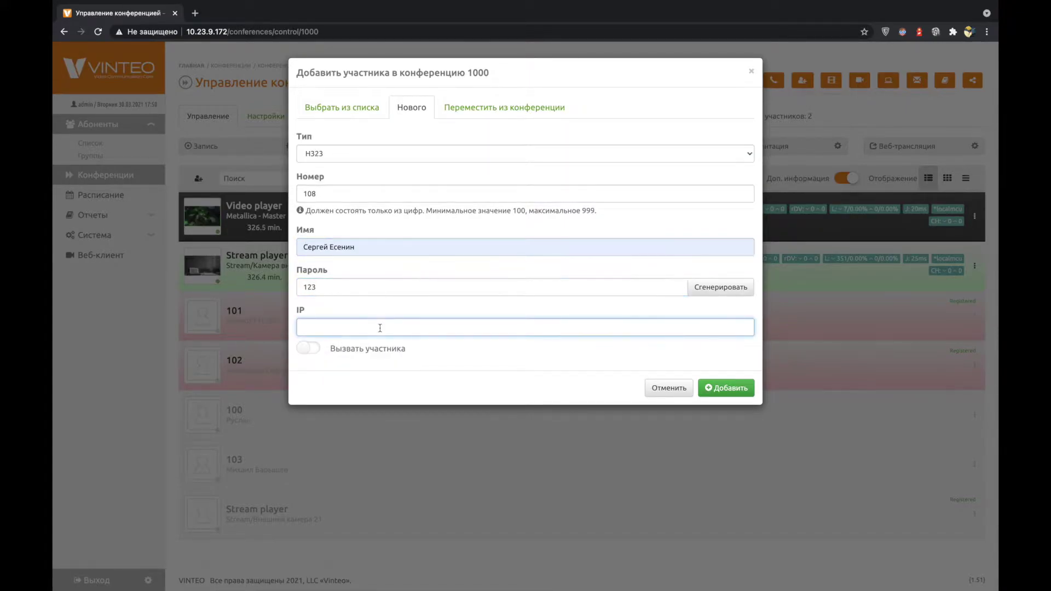
left_click(310, 350)
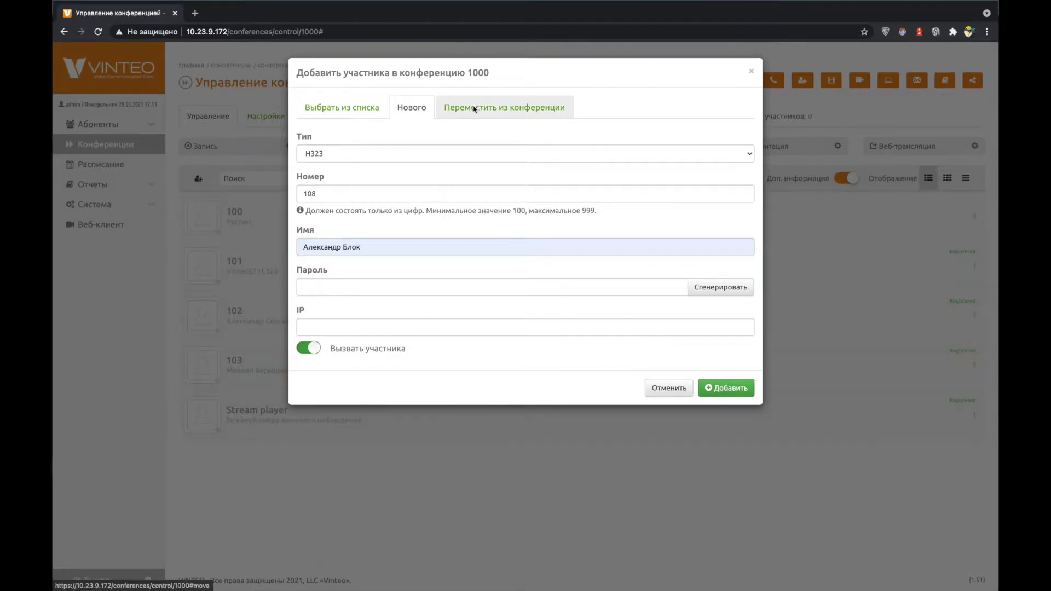
- Move VinteoST H.323 101 and CiscoC20 SIP 102 from Конференция 2 (1001) into conference 1000
left_click(474, 109)
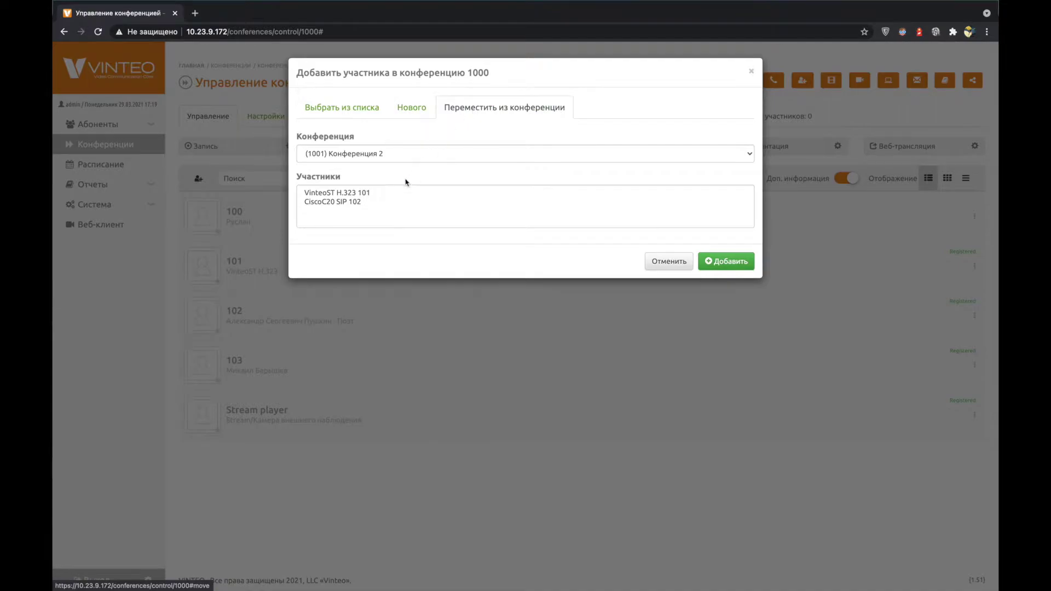
left_click(385, 154)
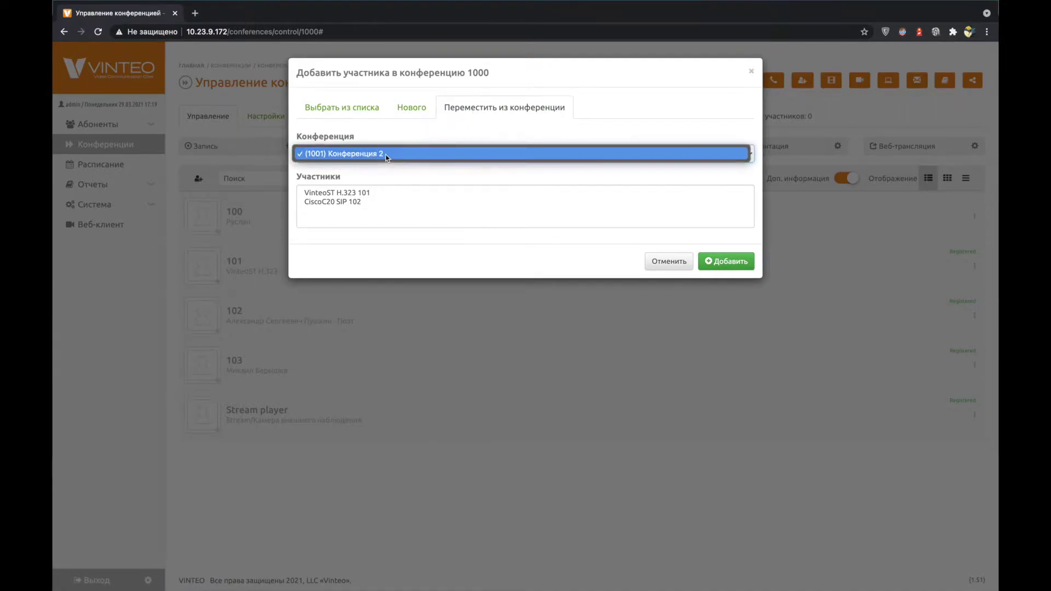
left_click(385, 155)
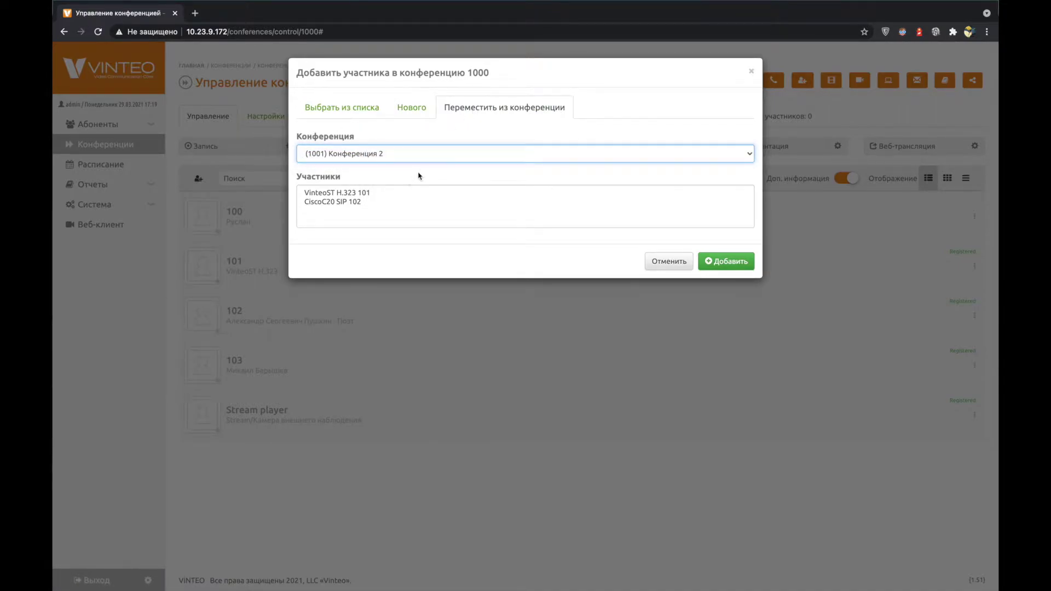
left_click(358, 194)
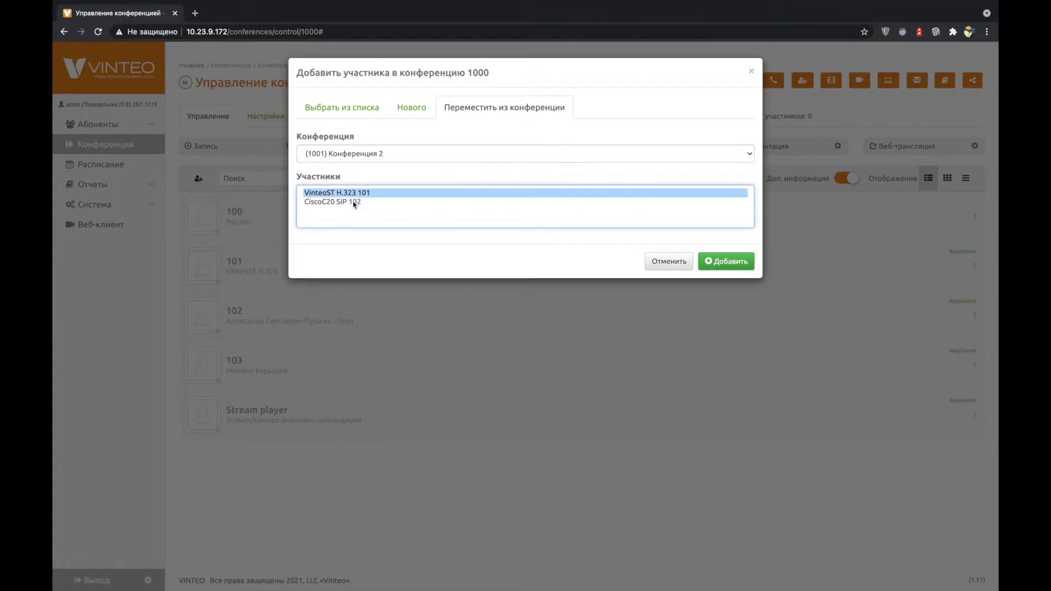
left_click(354, 203)
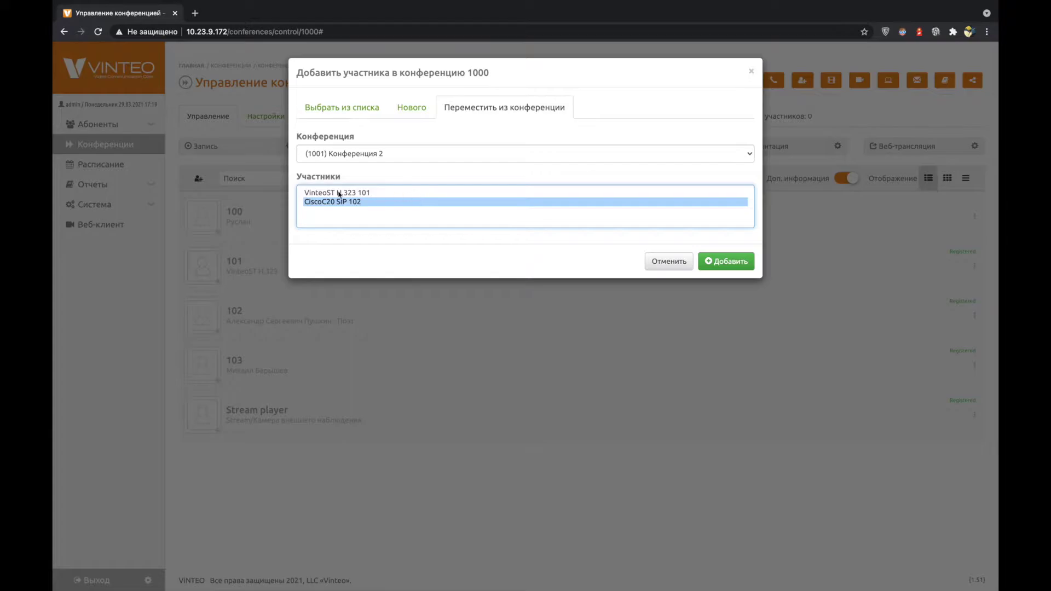
left_click(339, 194, "shift")
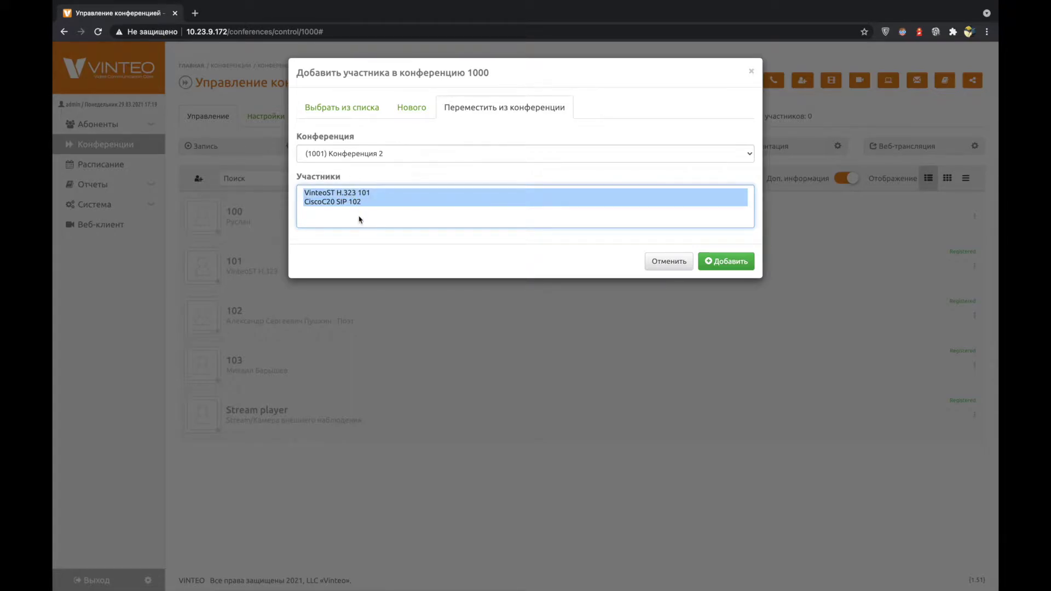
left_click(726, 261)
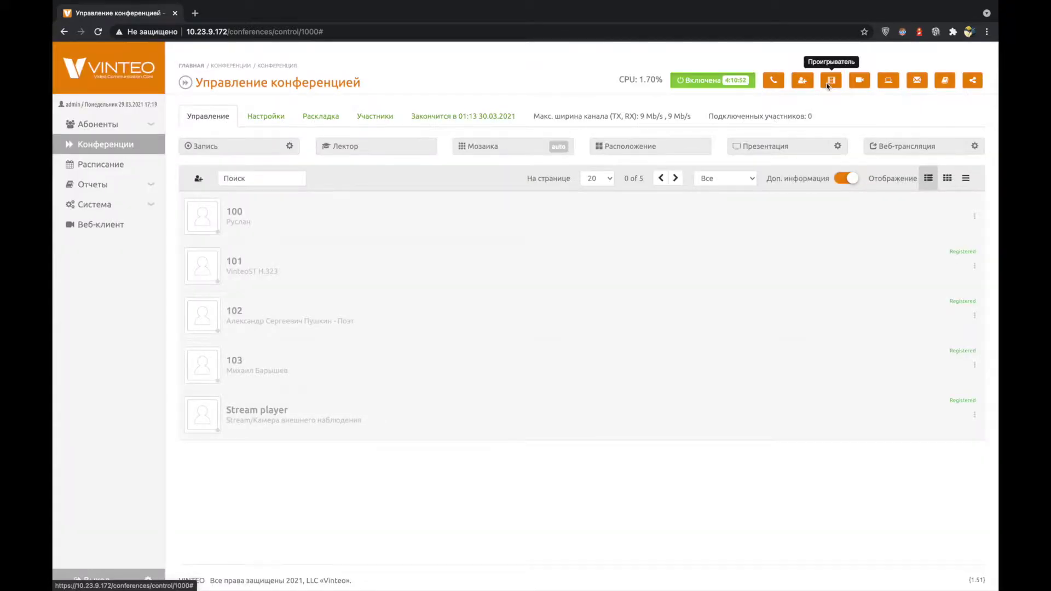
- Add the video clip "Metallica - Master of Puppets" to the conference with auto-repeat enabled
left_click(829, 82)
left_click(488, 121)
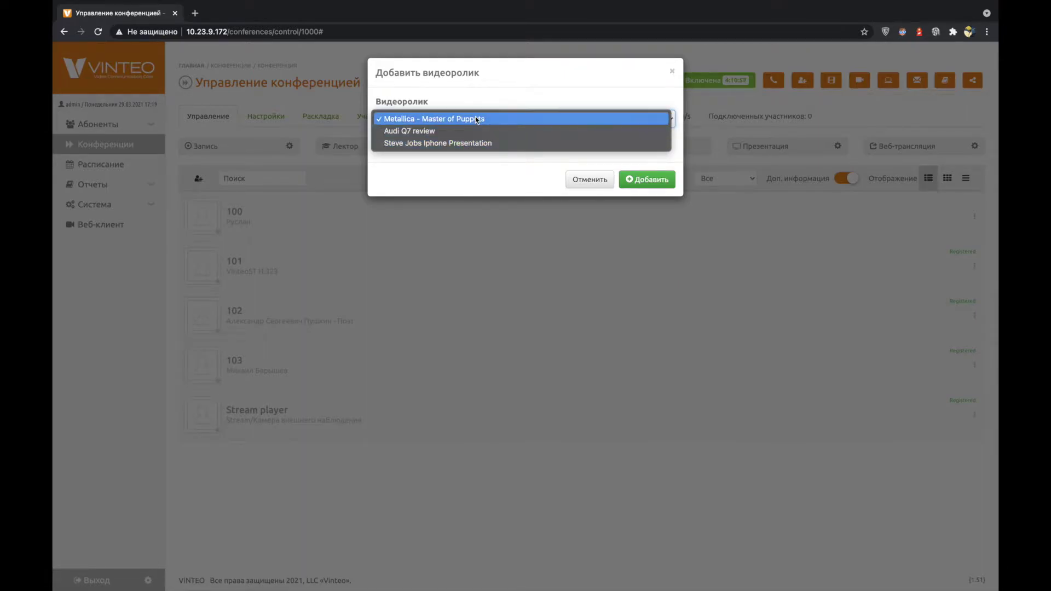
left_click(476, 104)
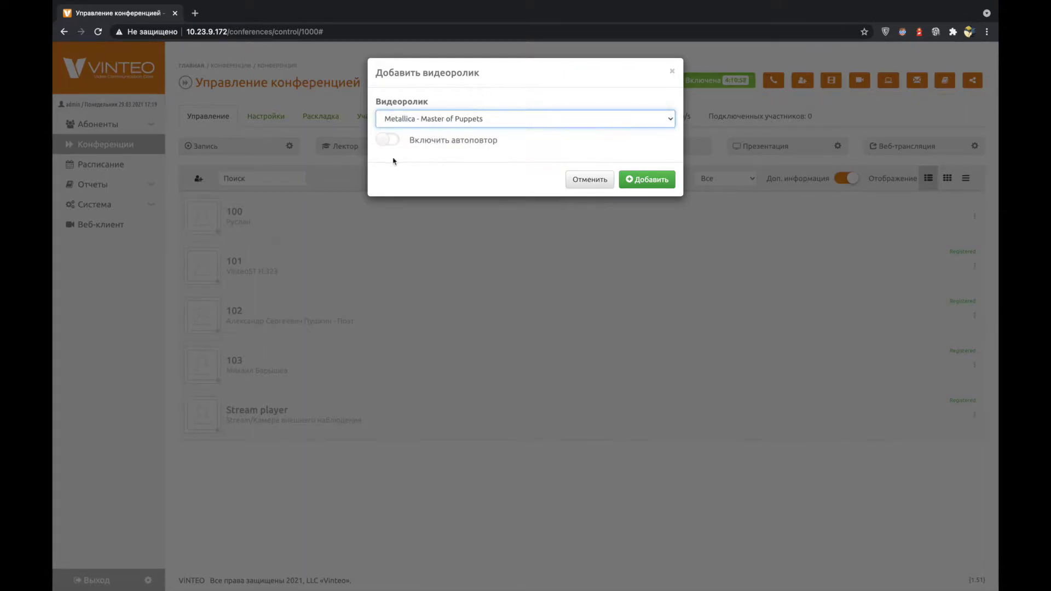
left_click(385, 141)
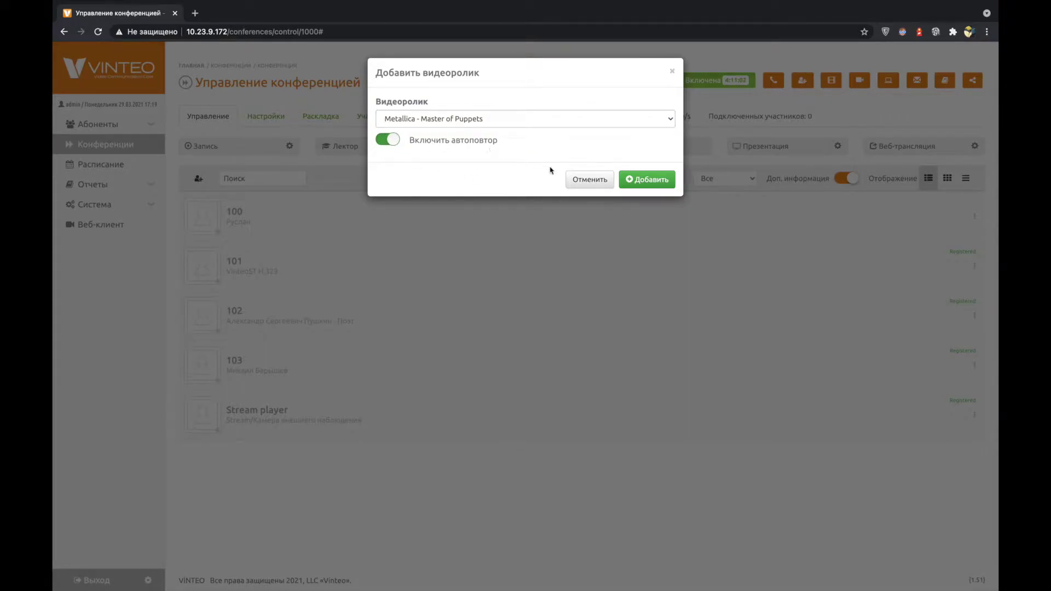
left_click(647, 181)
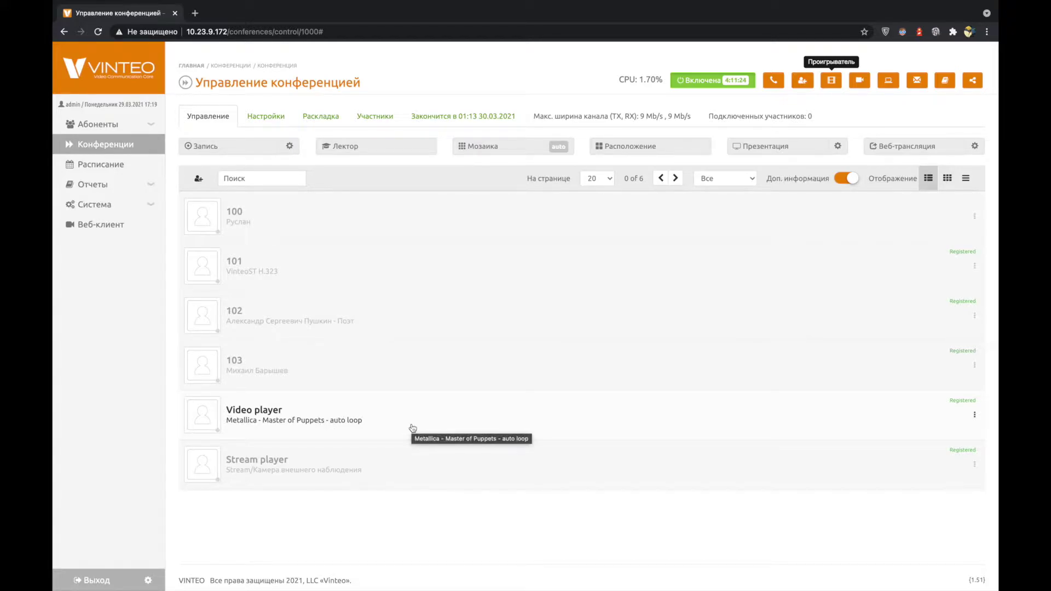
- Add an RTSP video stream described as "Внешняя камера 21" to the conference, filling in the stream URI
left_click(859, 82)
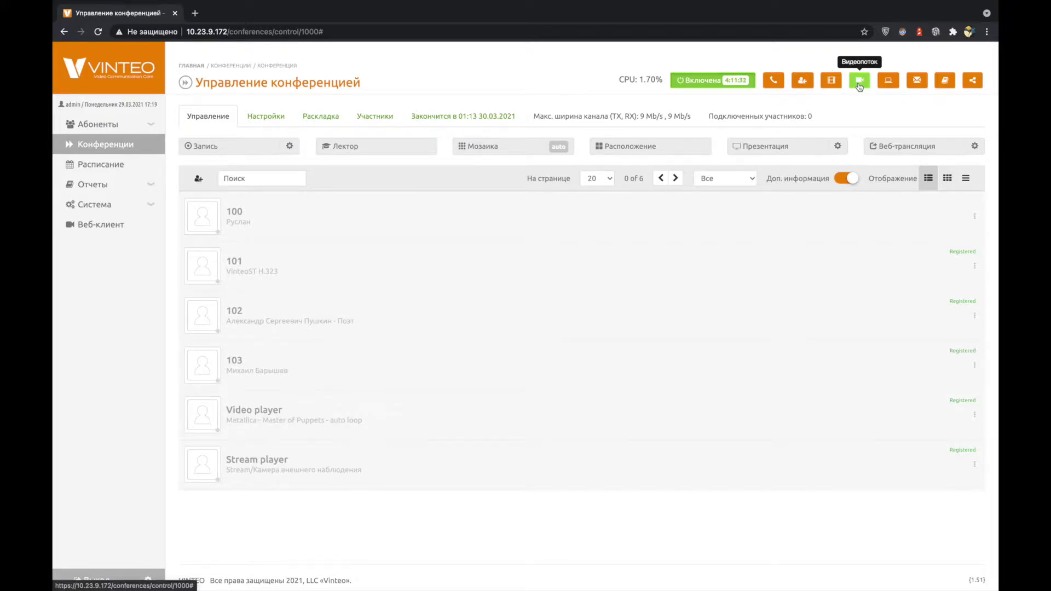
left_click(860, 83)
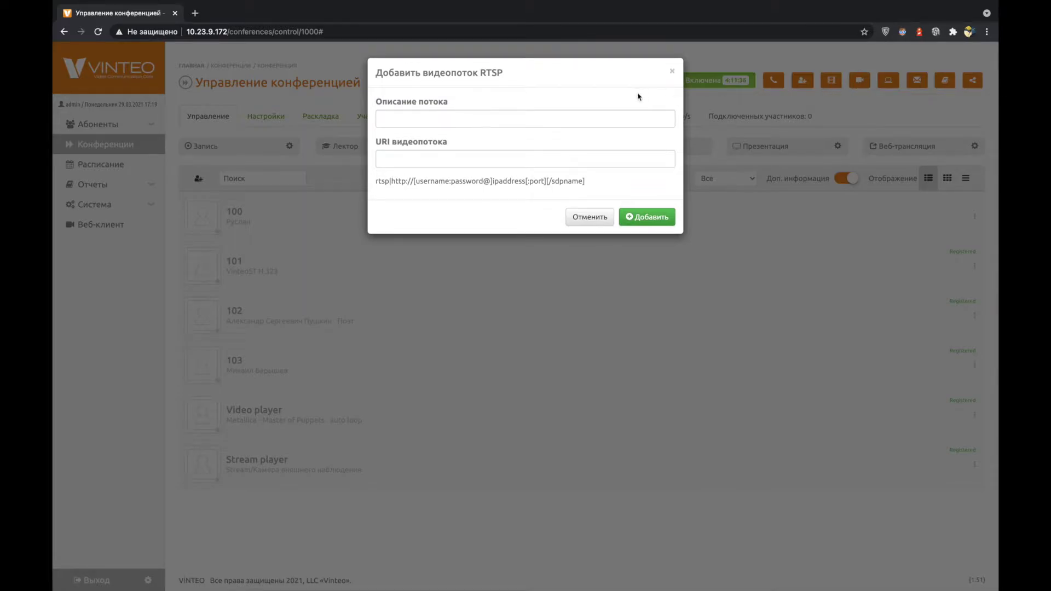
left_click(503, 119)
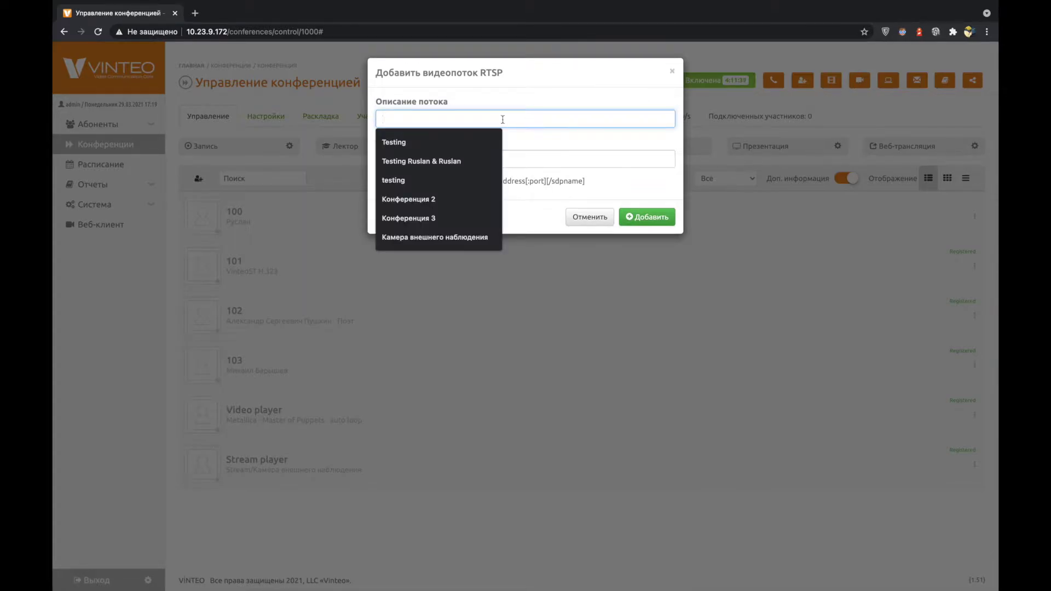
type("Внешняя камера 21")
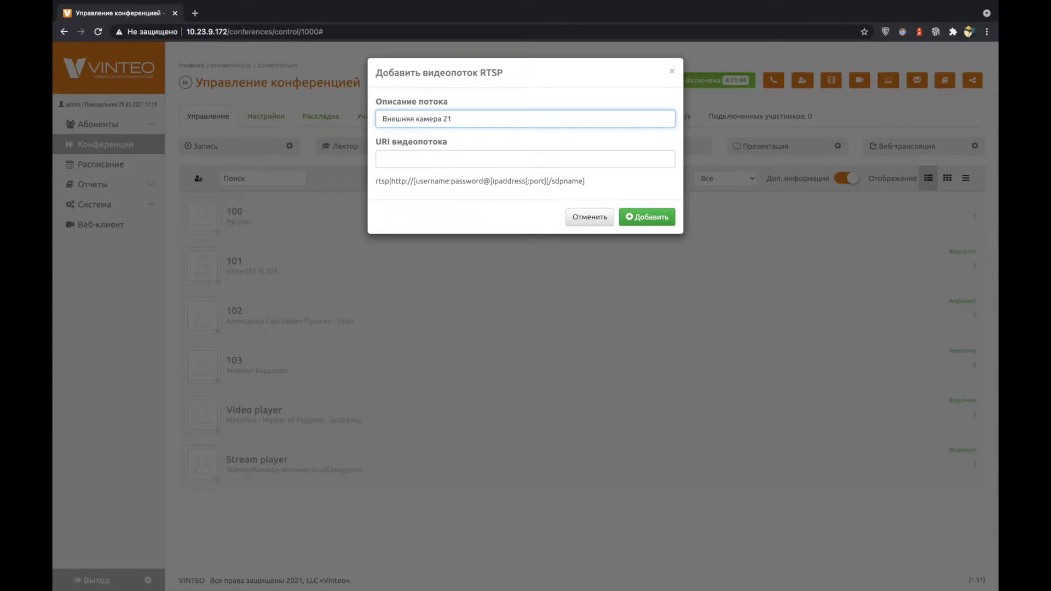
left_click(464, 161)
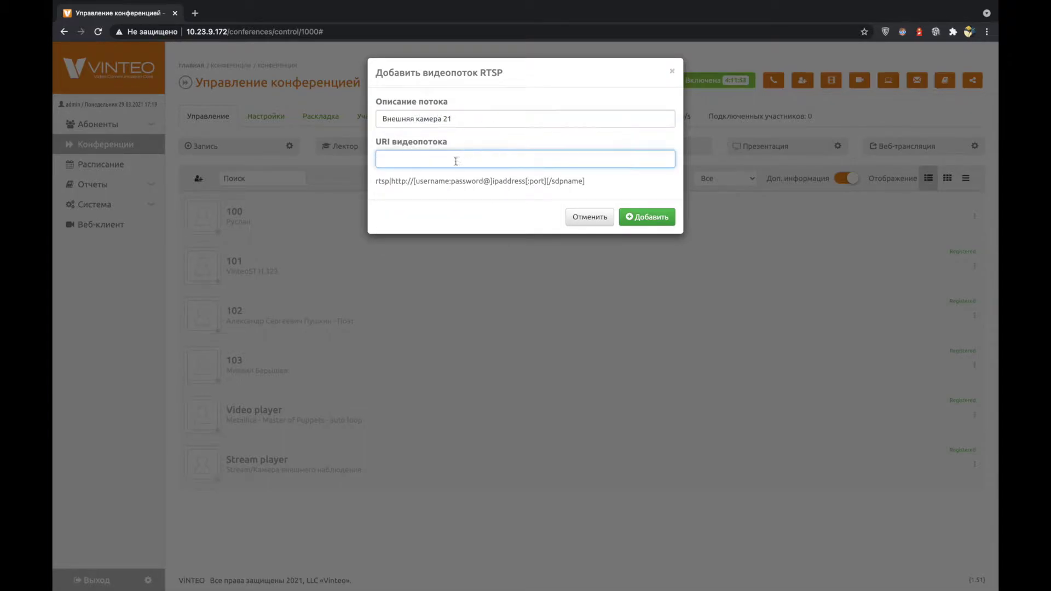
left_click(431, 159)
left_click(438, 187)
left_click(643, 217)
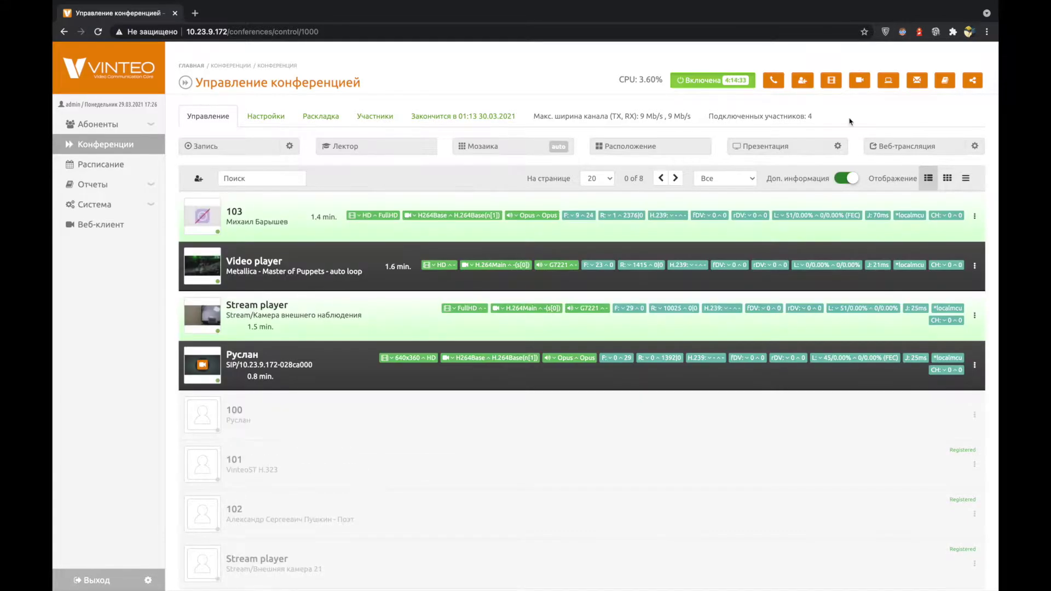
- Start an on-screen message addressed to selected recipients only, choosing participant 103 and the connected SIP participant
left_click(918, 81)
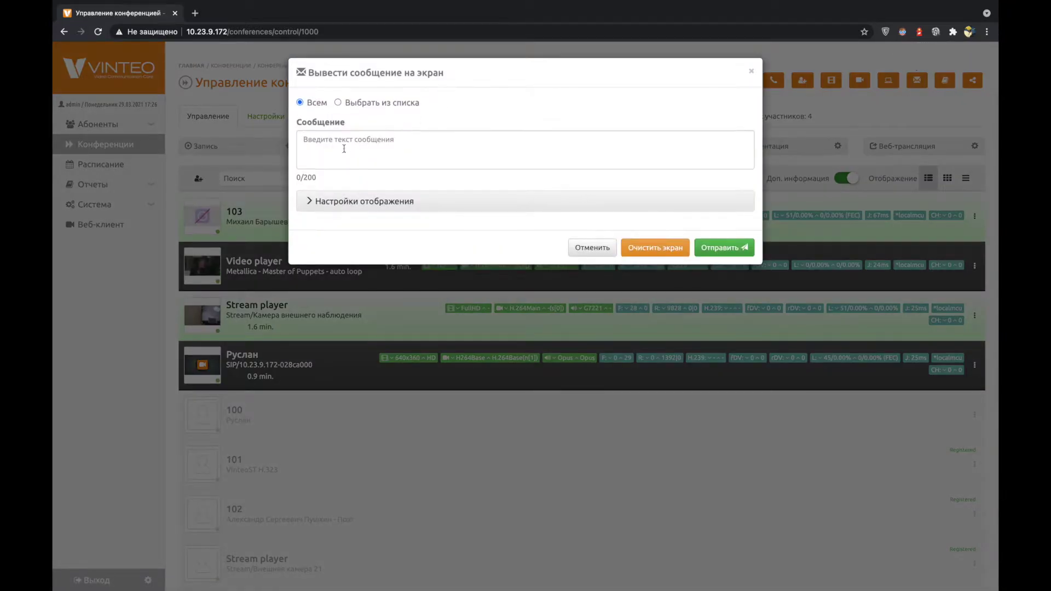
left_click(338, 149)
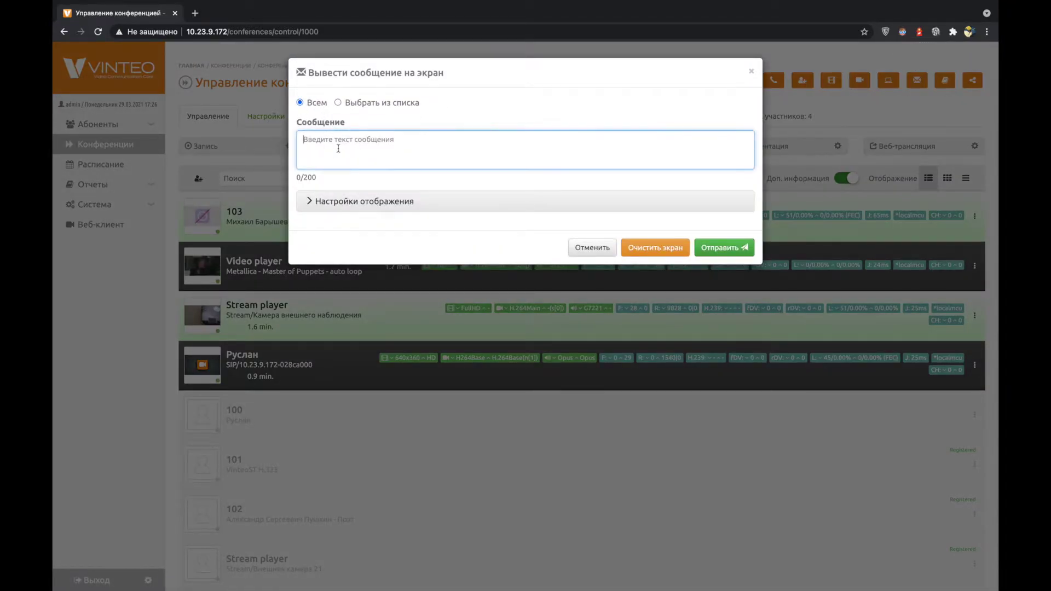
left_click(360, 108)
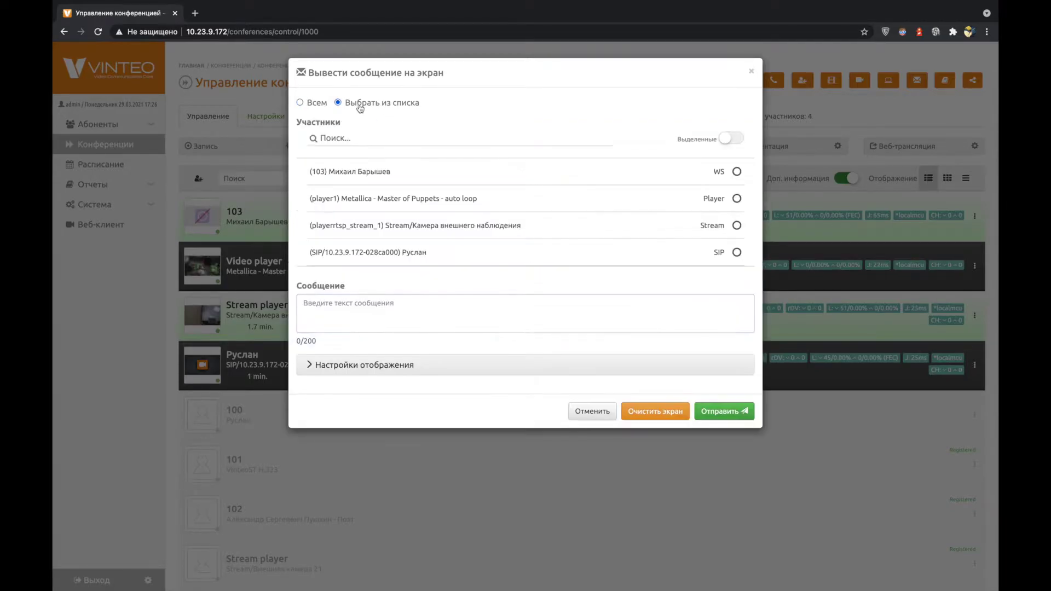
left_click(737, 172)
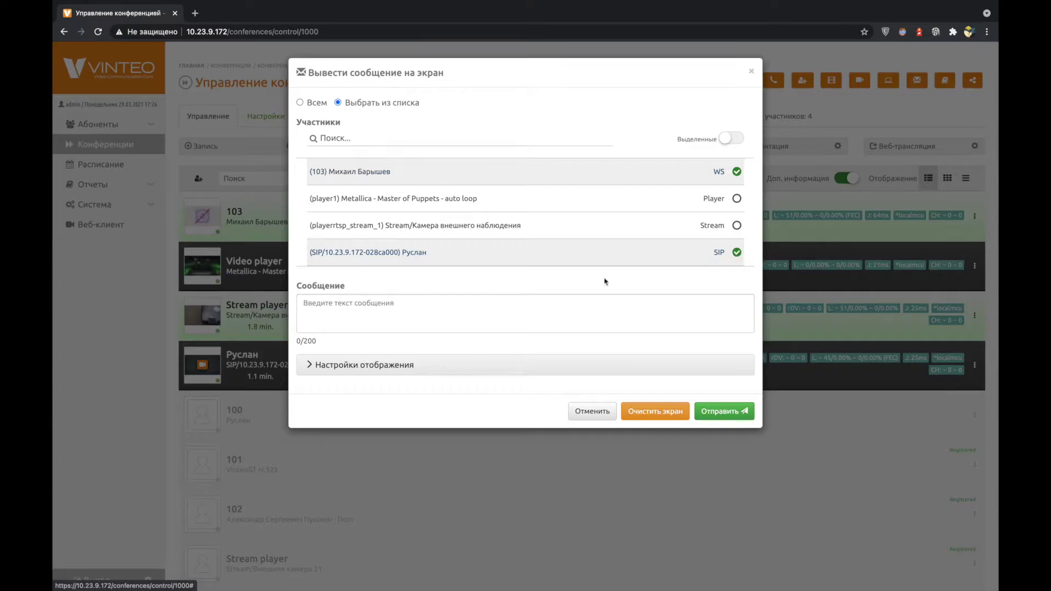
- Check the message's display settings, enter the text "ивиыл ыо ыдклтмяды клатяд кат", and clear the recipients' screens
left_click(439, 312)
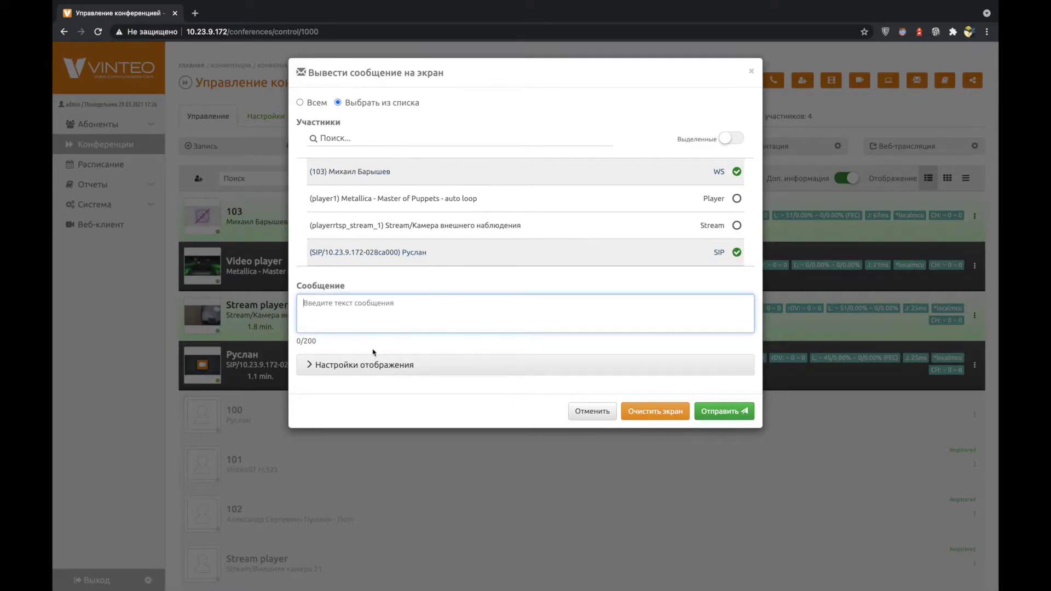
left_click(348, 370)
scroll(361, 366, "down", 3)
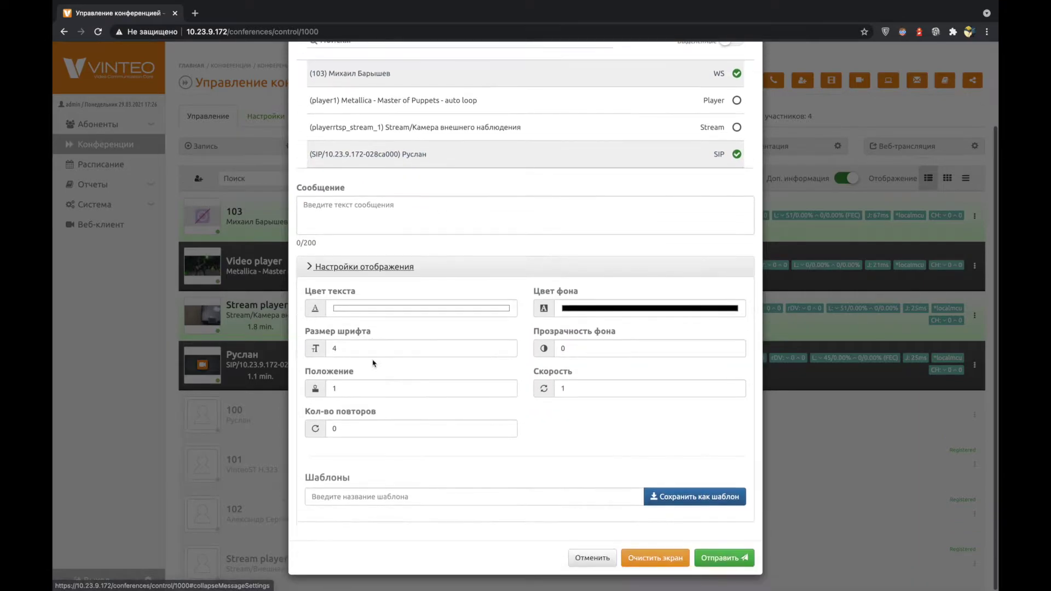
left_click(405, 268)
left_click(461, 302)
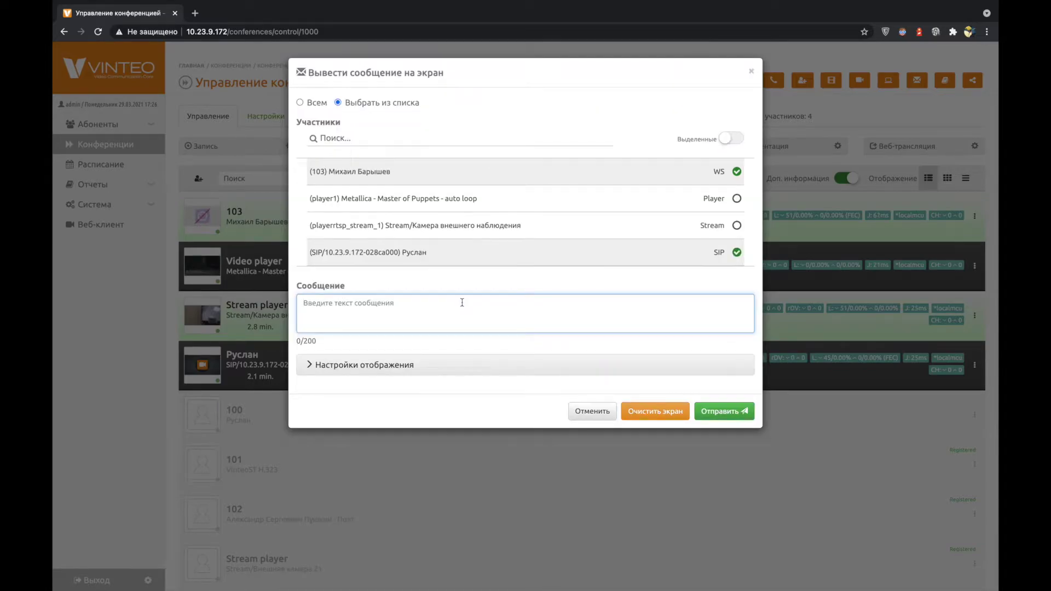
type("ивыыл")
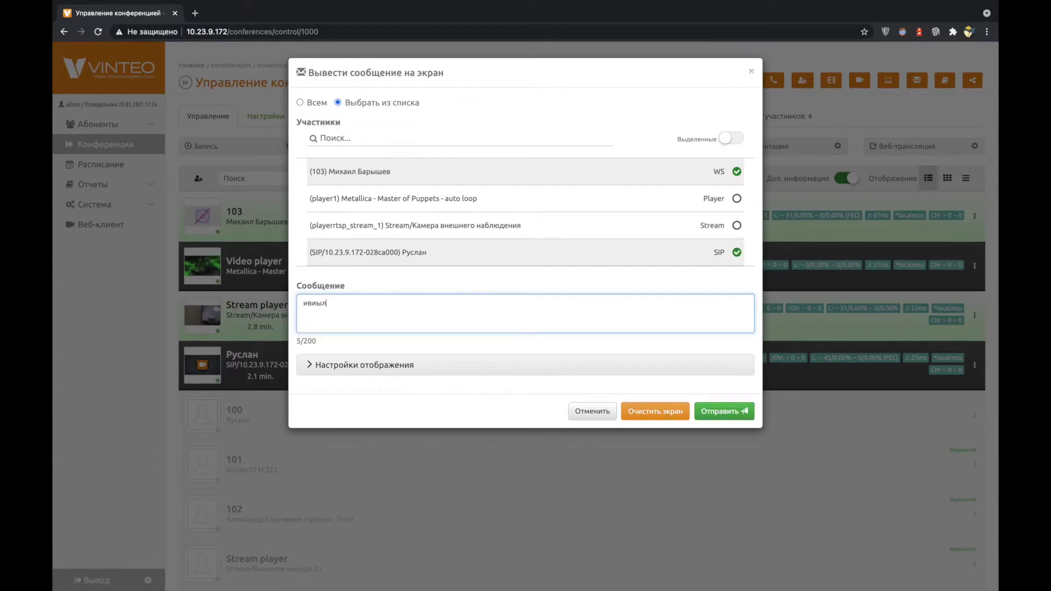
type(" ыо ыдклтмяды клатяд кат")
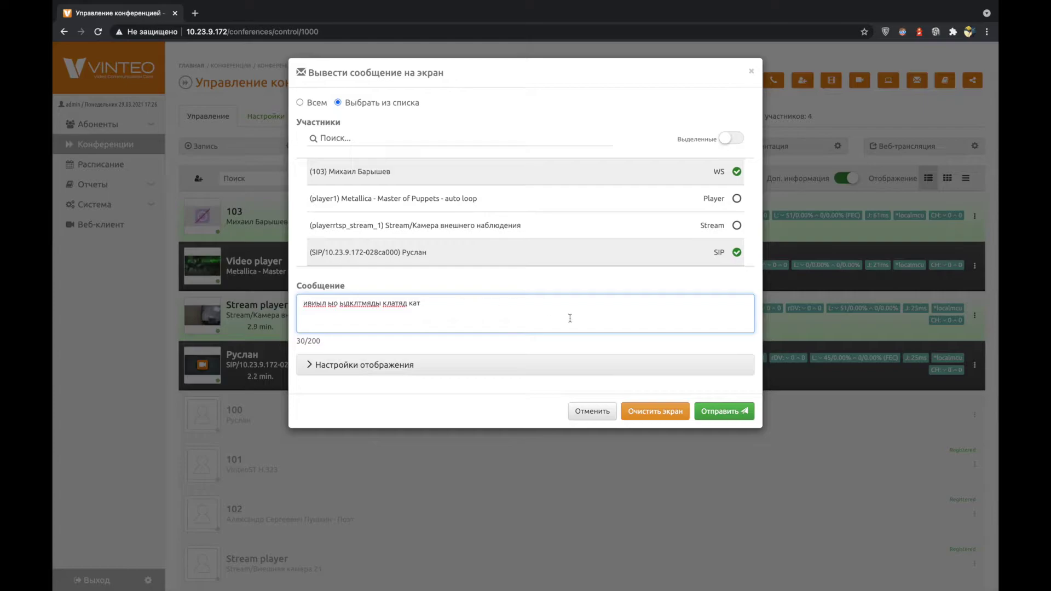
left_click(644, 414)
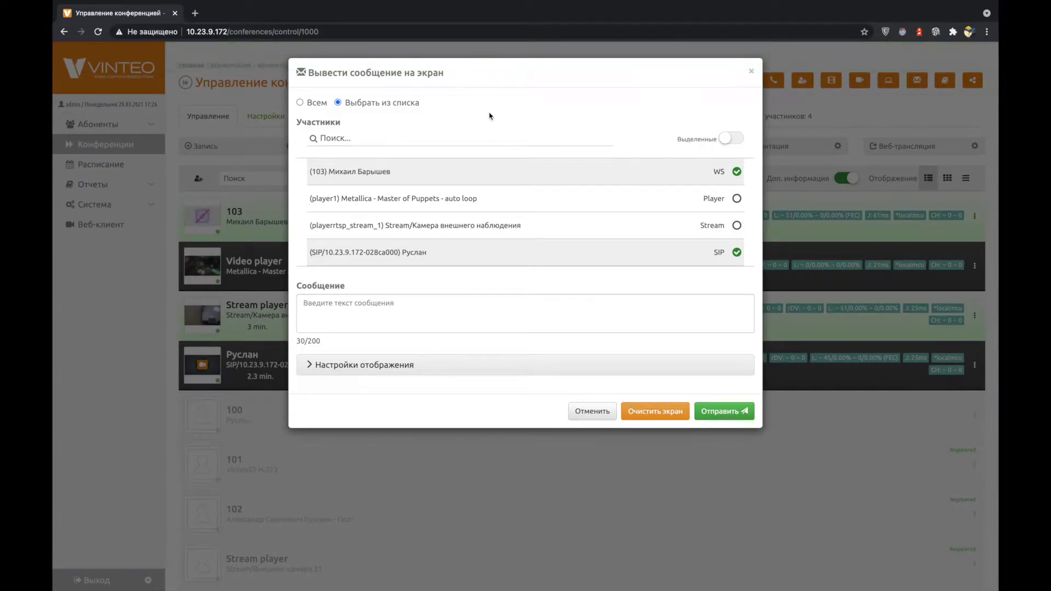
- Examine the event log of conference 1000
left_click(947, 81)
left_click(947, 81)
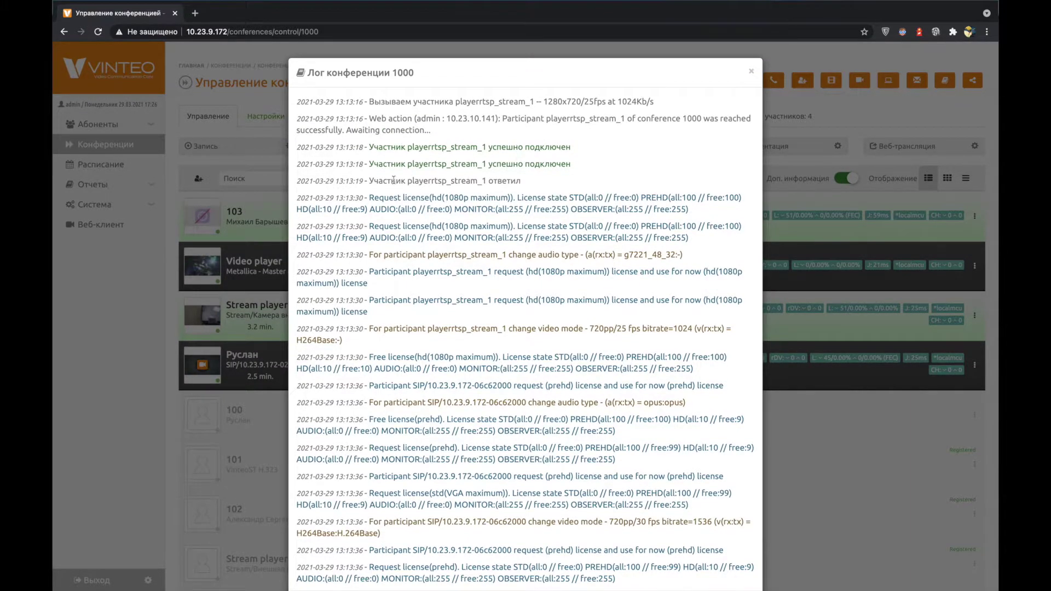
scroll(412, 248, "down", 3)
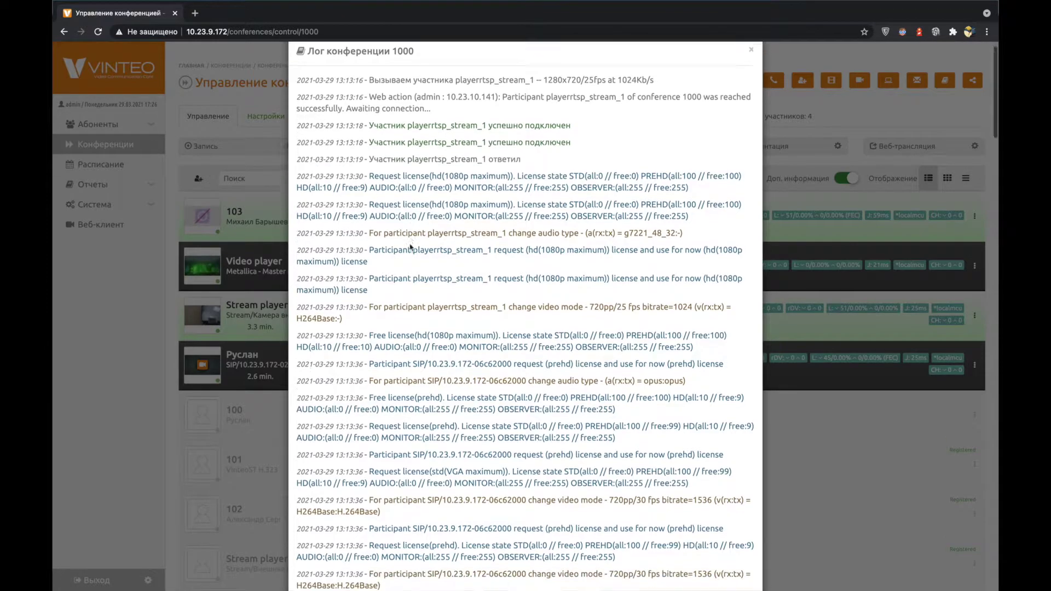
scroll(411, 247, "down", 5)
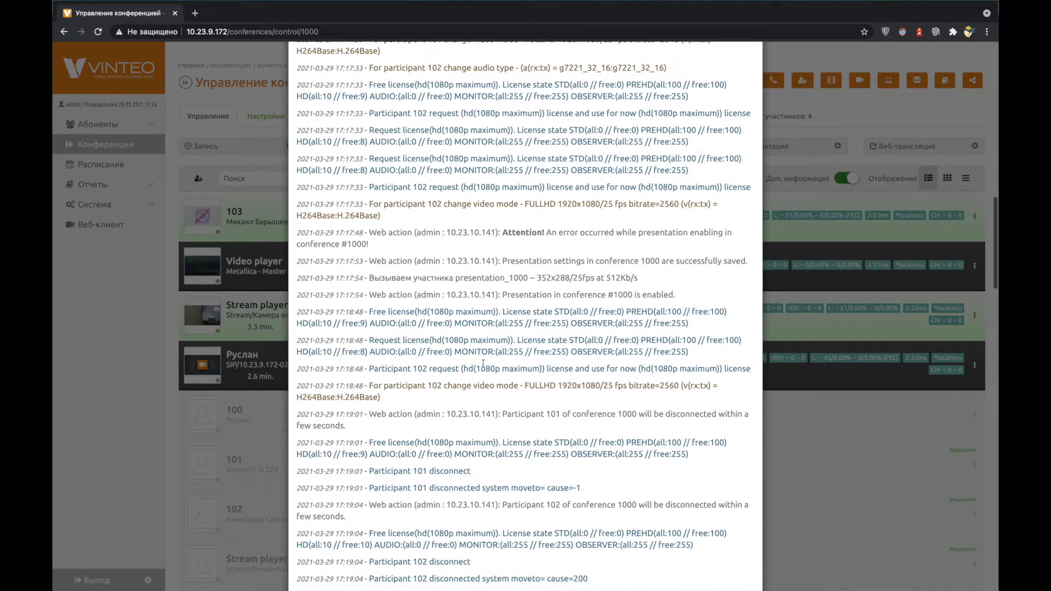
- Copy conference 1000's web client connection link that includes the PIN and open it in a new browser tab
left_click(974, 85)
left_click(973, 82)
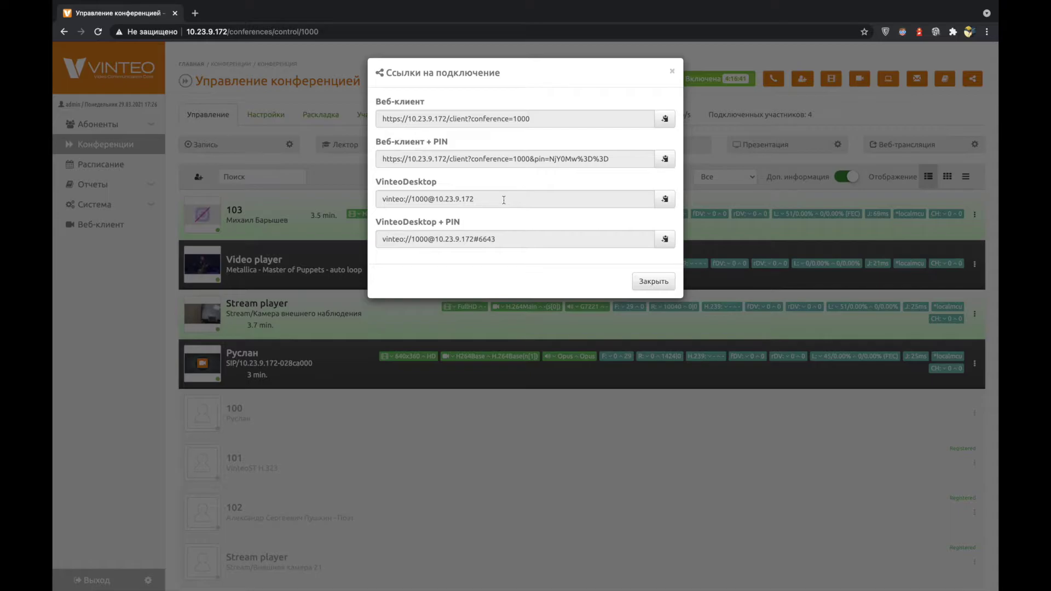
left_click(630, 159)
left_click(666, 163)
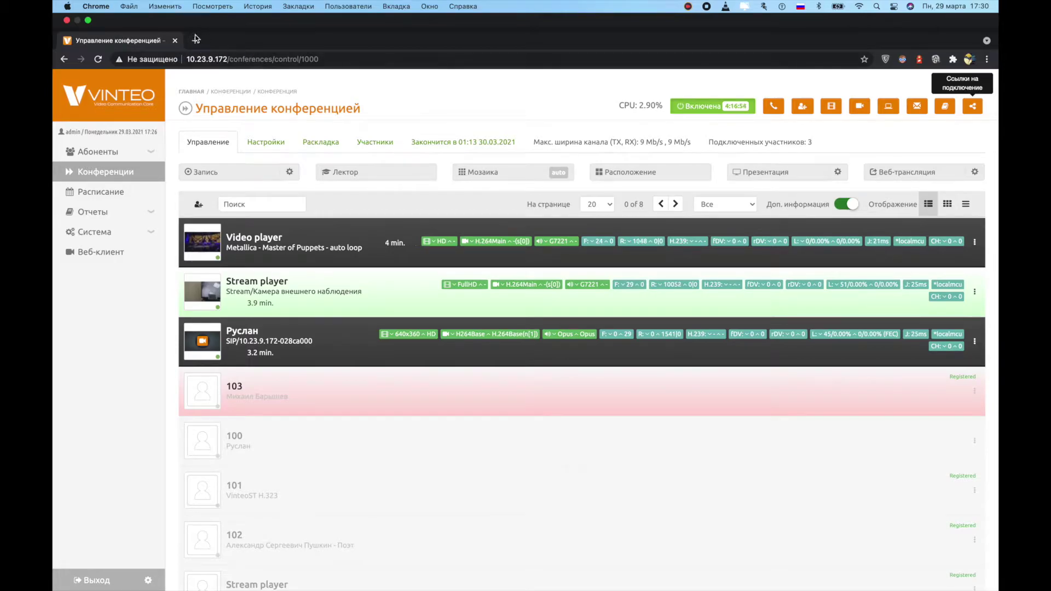
left_click(196, 38)
key("super+v")
key("Return")
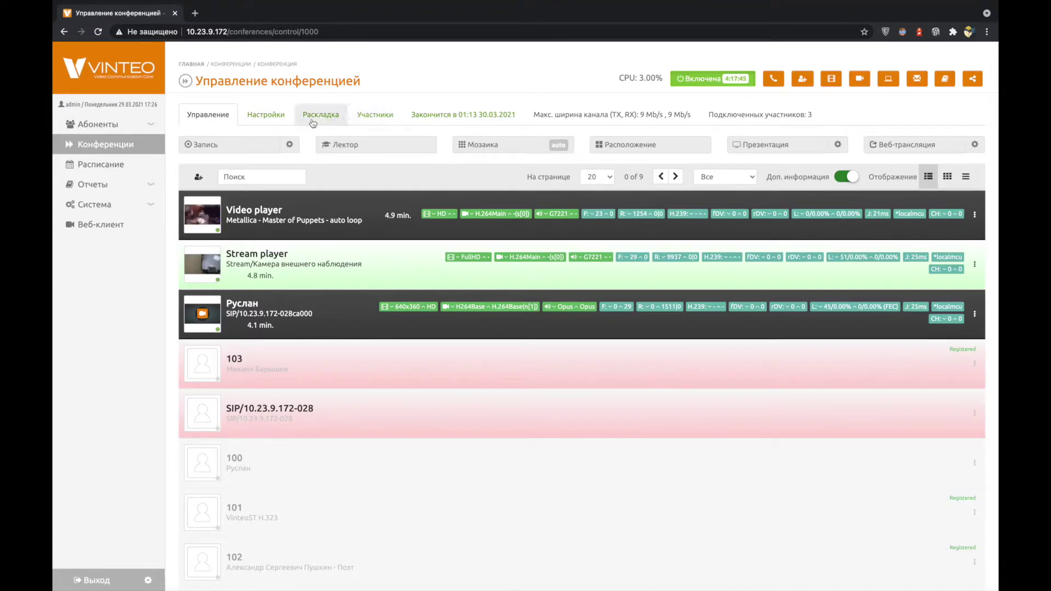
- Examine conference 1000's settings, including the description, moderators, PIN code, call settings, anonymous connection defaults and conference properties
left_click(273, 116)
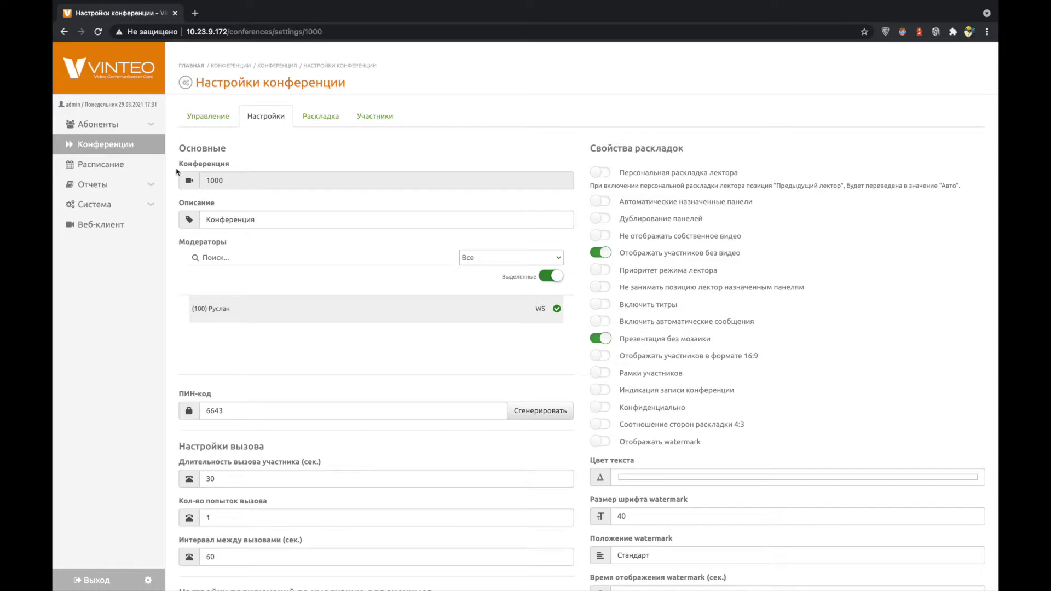
left_click(210, 219)
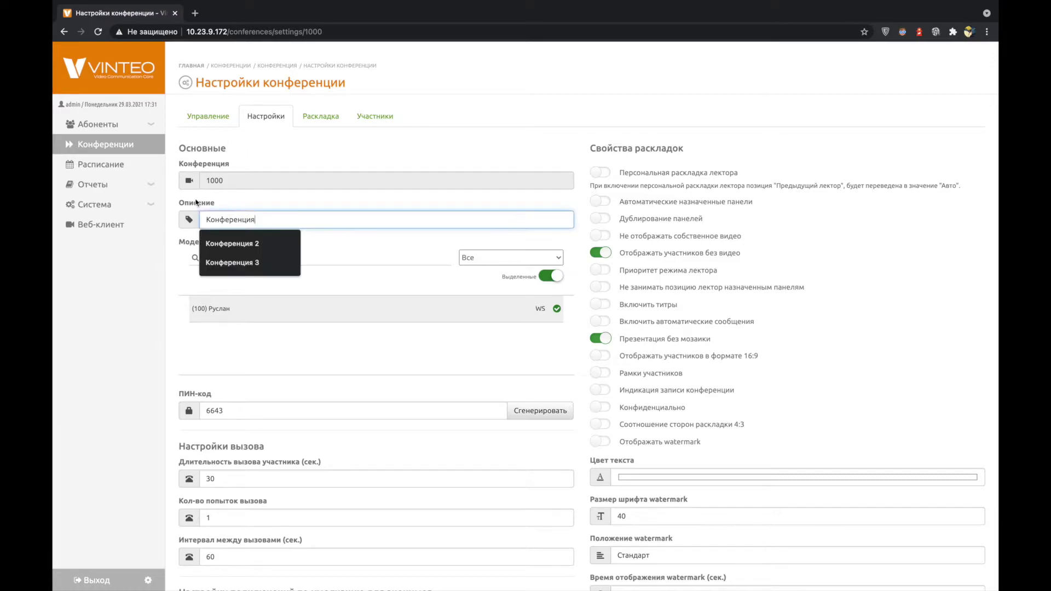
left_click(289, 201)
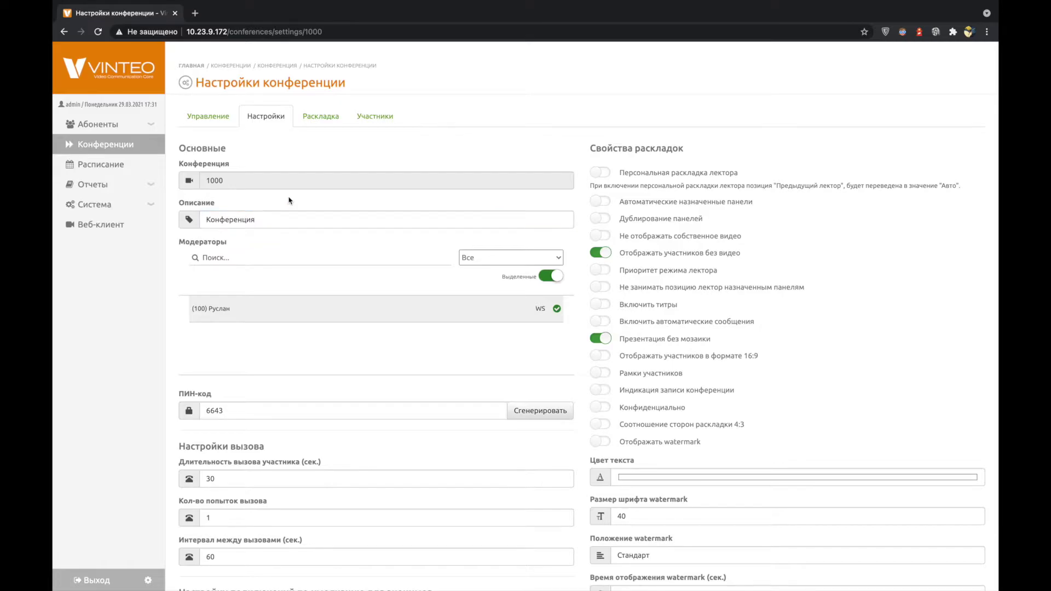
left_click(271, 214)
left_click(333, 258)
scroll(342, 226, "down", 1)
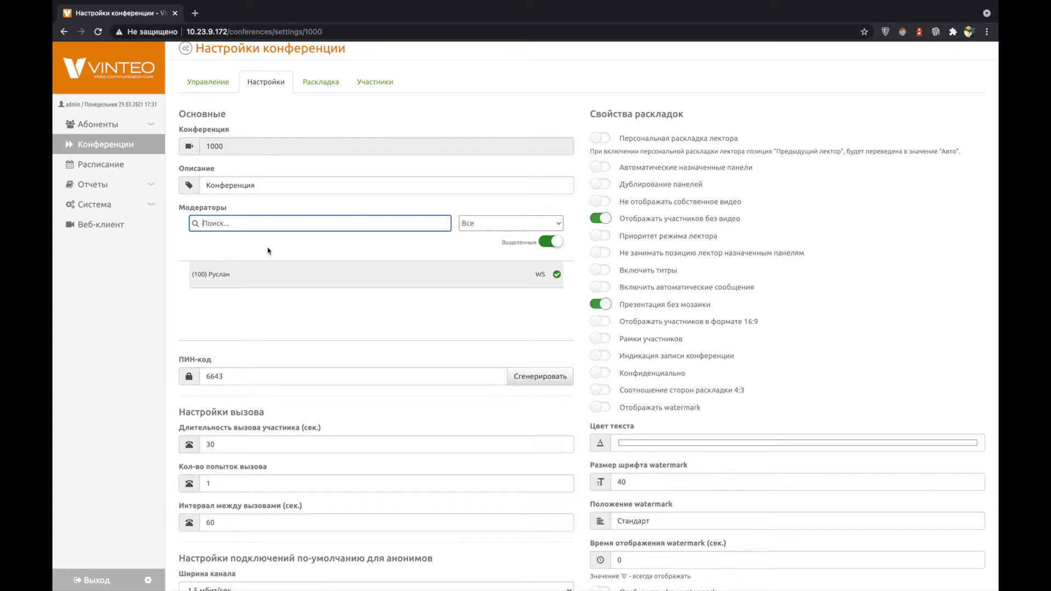
scroll(263, 274, "down", 2)
left_click(260, 293)
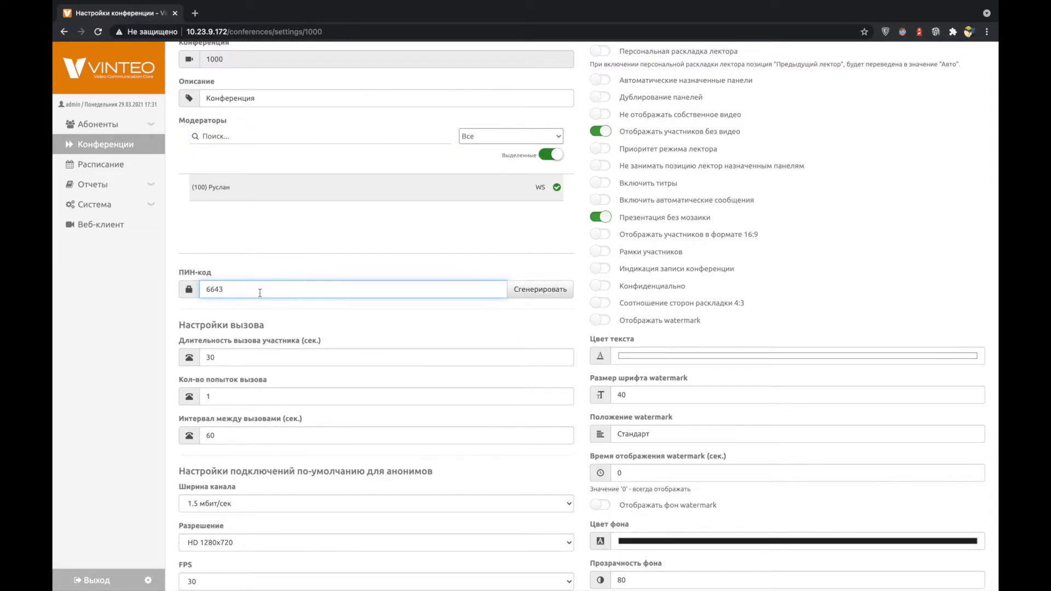
scroll(261, 294, "down", 1)
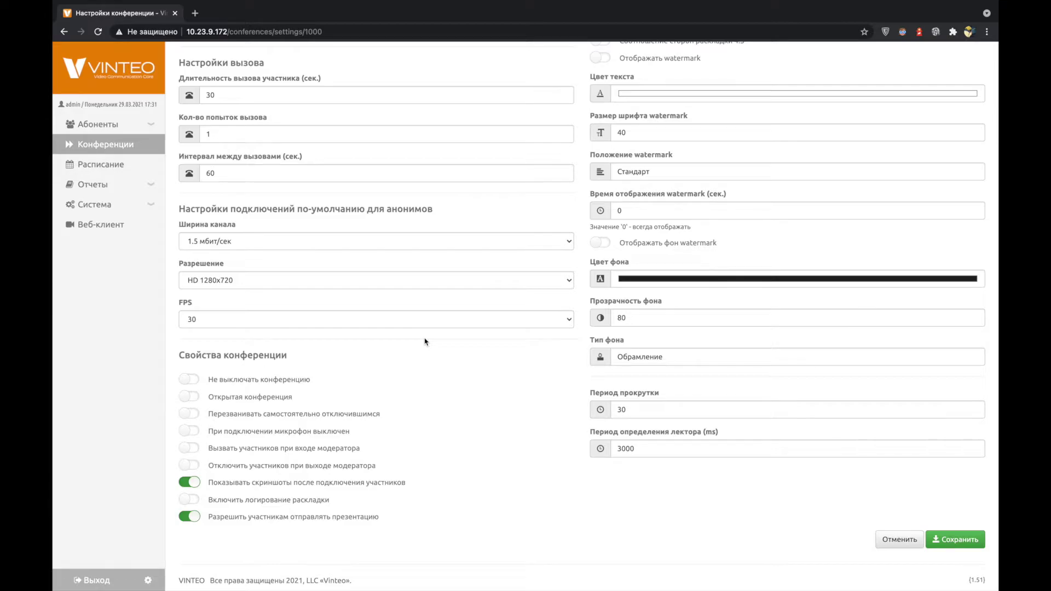
scroll(292, 149, "up", 7)
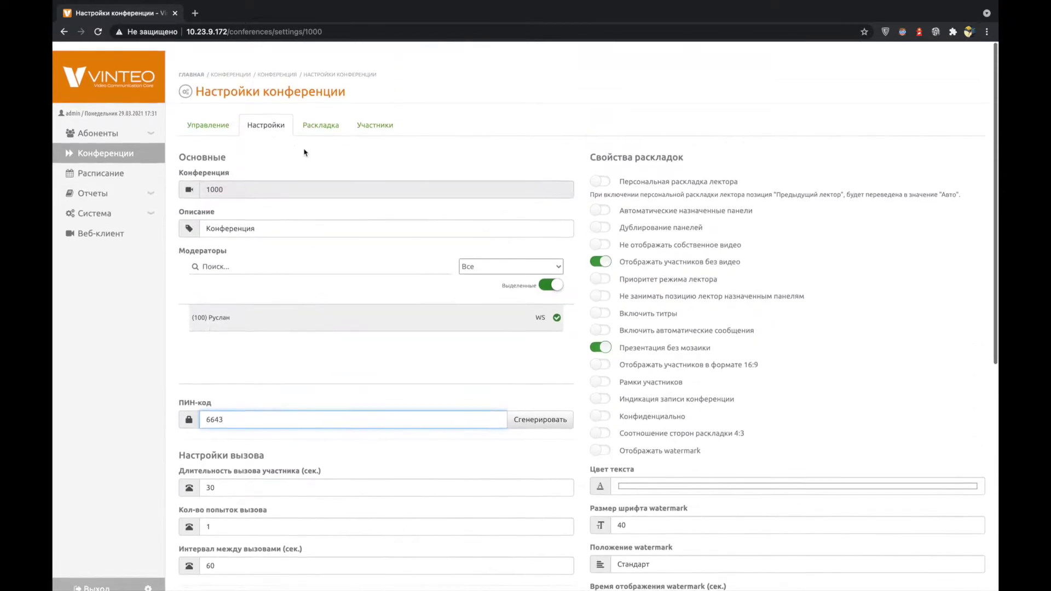
- Examine the bulk editing options for channel width, resolution and FPS of participants 100, 101, 102 and 103
left_click(375, 117)
left_click(195, 173)
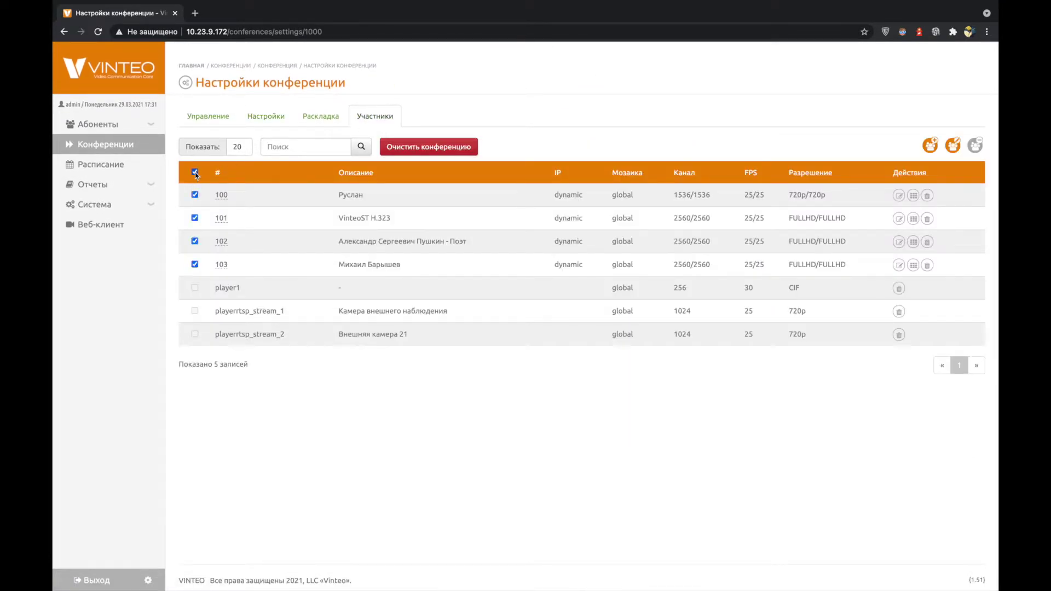
left_click(953, 146)
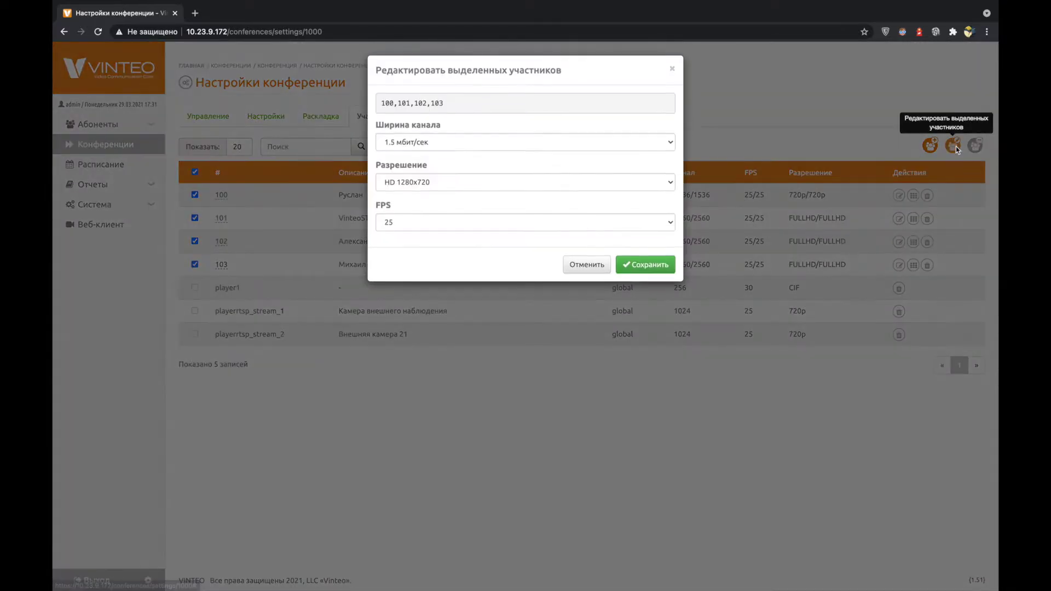
left_click(419, 181)
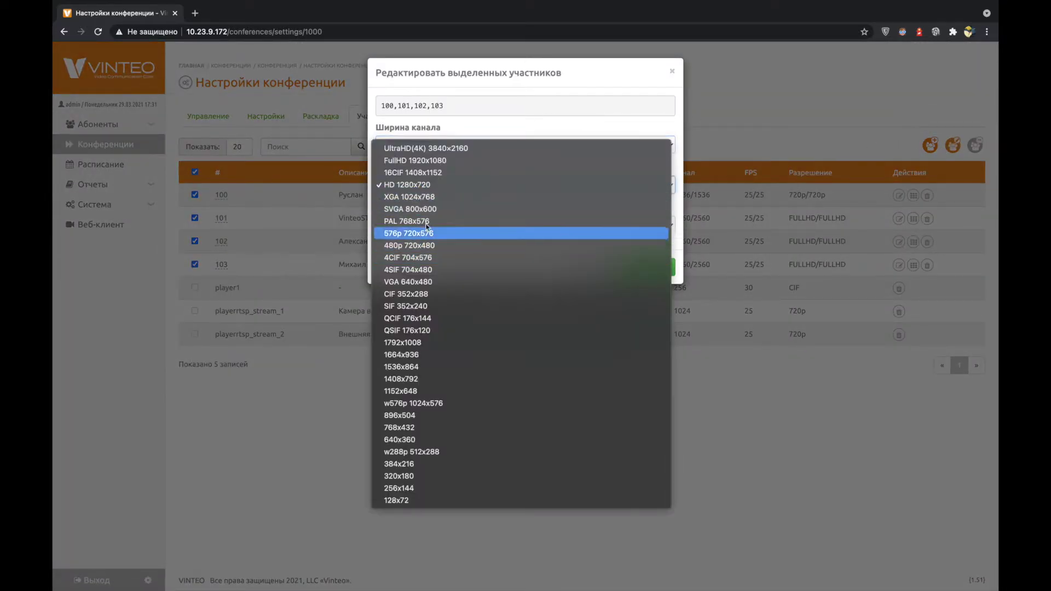
left_click(430, 185)
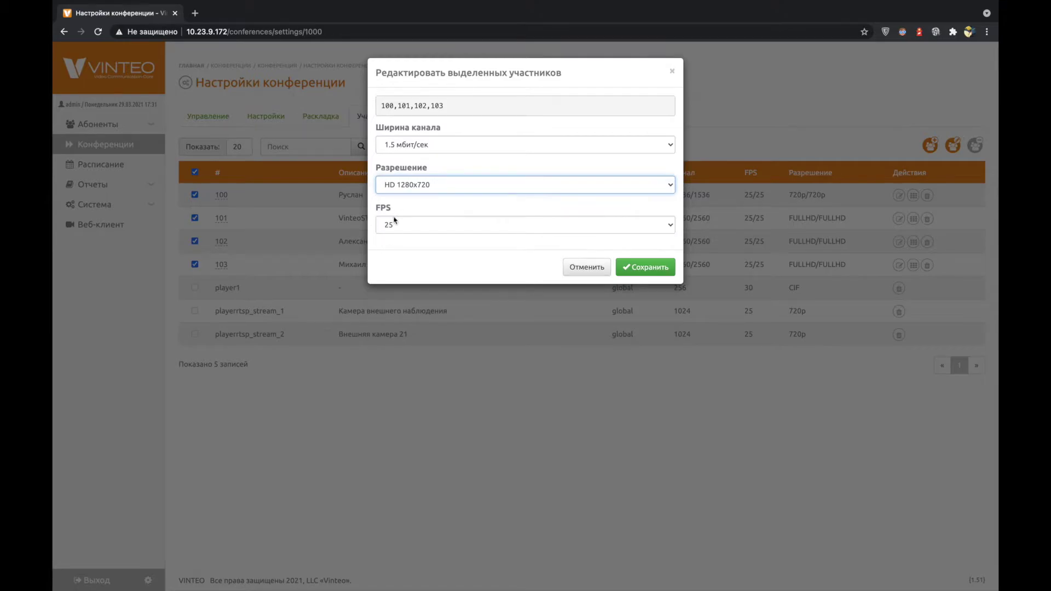
left_click(583, 268)
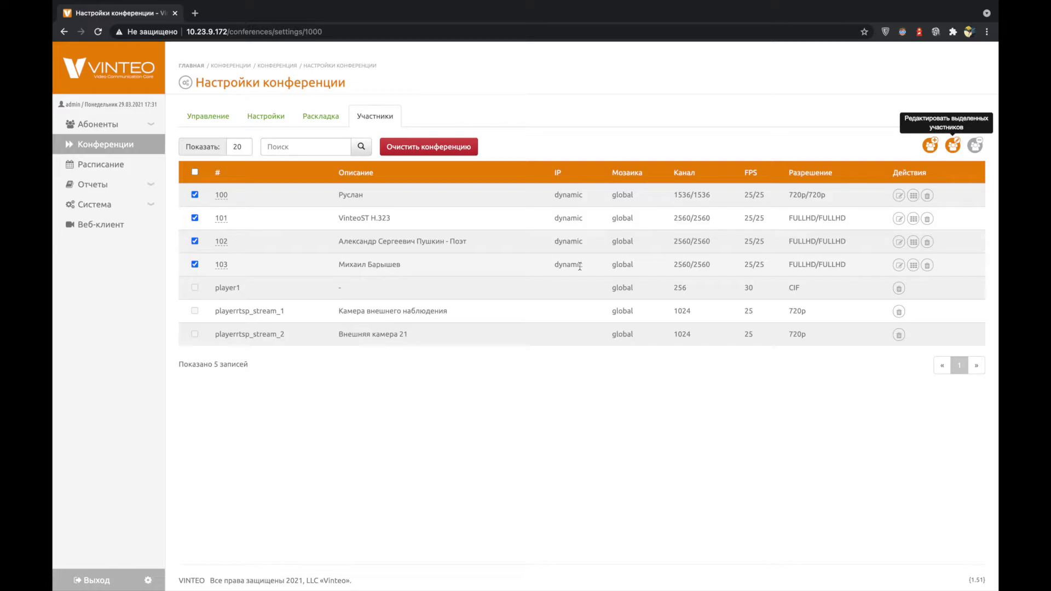
- Try out the conference property switches for staying on, open access, redialing, muted microphone, disconnecting on moderator exit, and participant presentations
left_click(265, 116)
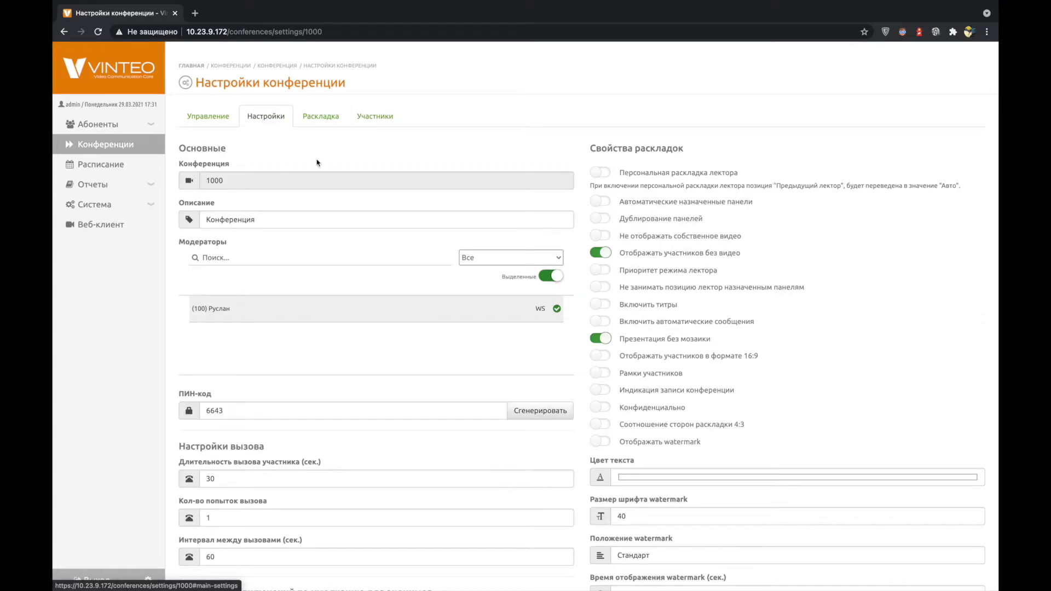
scroll(286, 134, "down", 7)
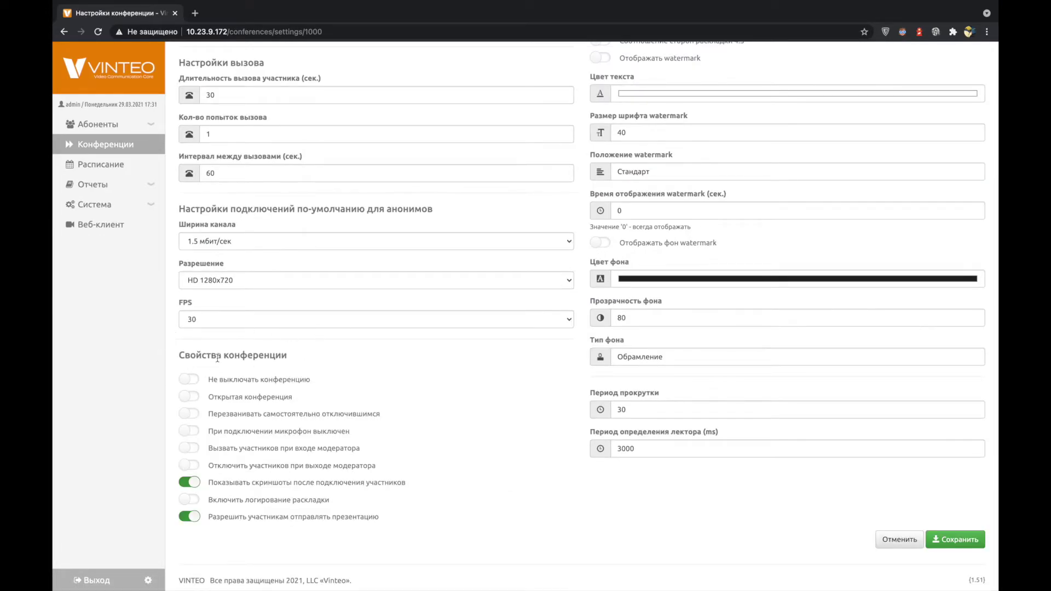
left_click(188, 379)
left_click(188, 380)
left_click(194, 381)
left_click(190, 398)
left_click(192, 400)
left_click(189, 420)
left_click(189, 420)
left_click(191, 436)
left_click(190, 466)
left_click(191, 469)
left_click(191, 518)
left_click(192, 518)
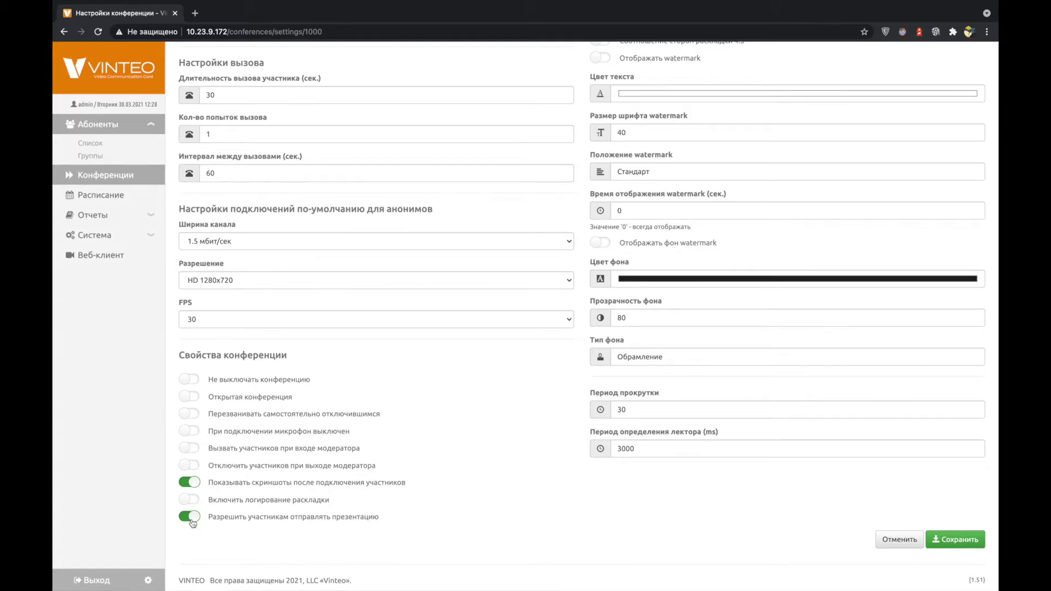
left_click(191, 522)
left_click(191, 521)
left_click(194, 523)
- Open the parameters of participant 102 from conference 1000's control page
scroll(230, 452, "up", 7)
left_click(208, 120)
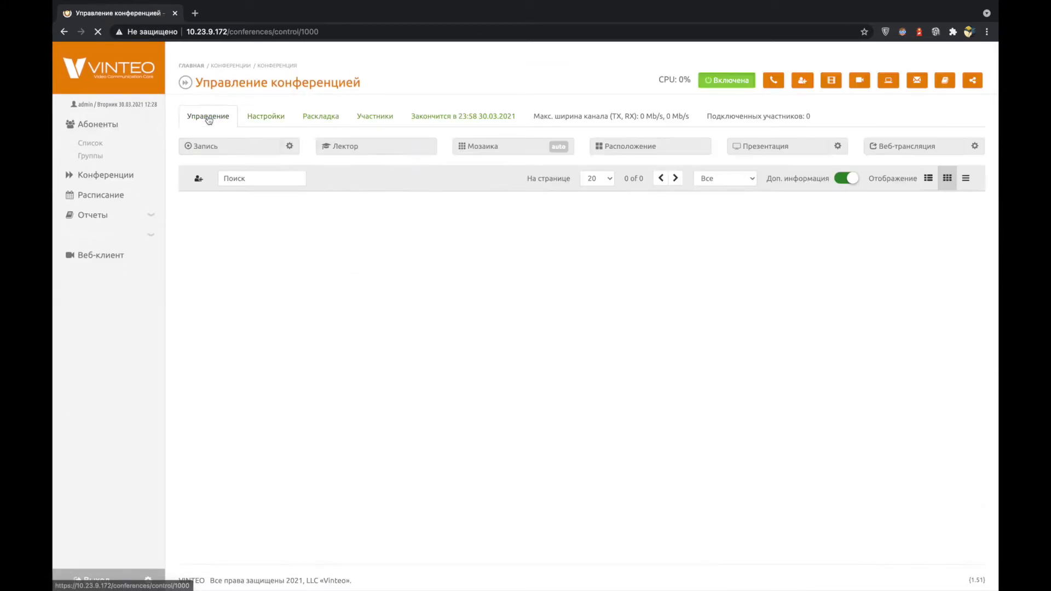
left_click(298, 253)
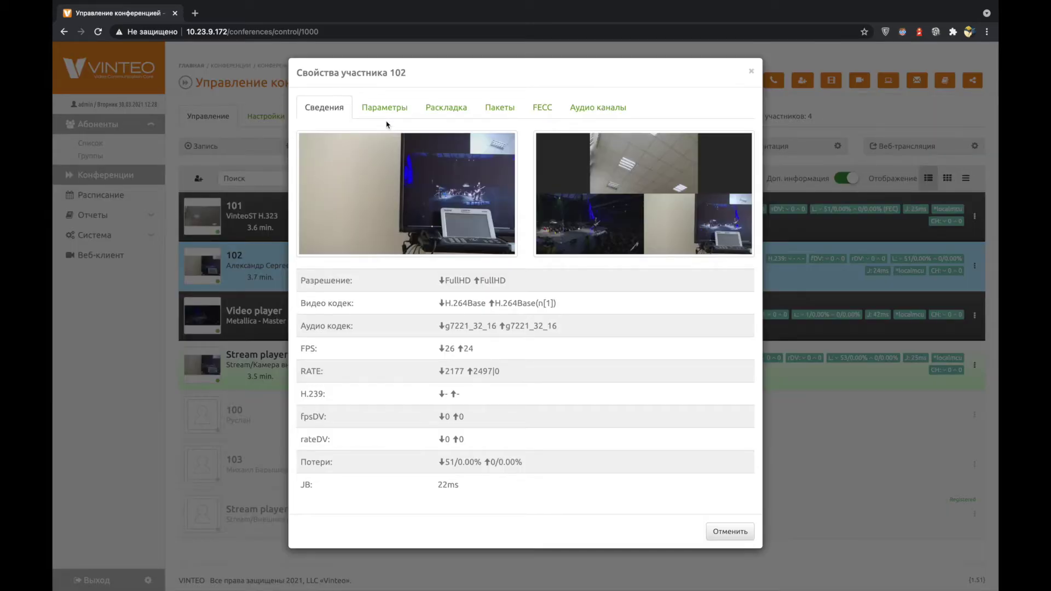
left_click(389, 109)
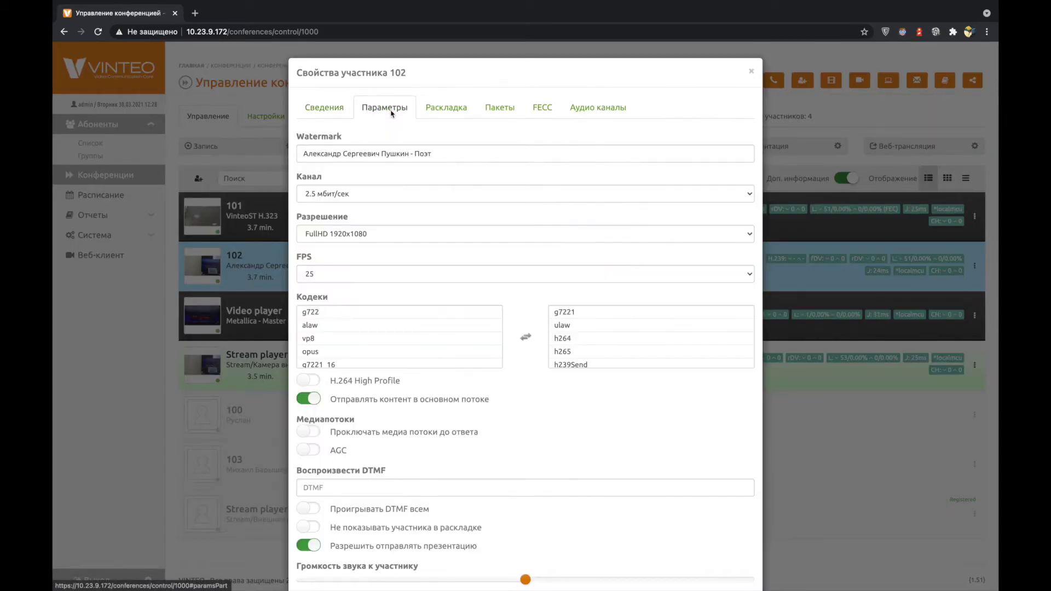
- Try out participant 102's presentation permission switch, leaving it enabled, and save the participant's parameters
left_click(309, 351)
scroll(310, 351, "down", 3)
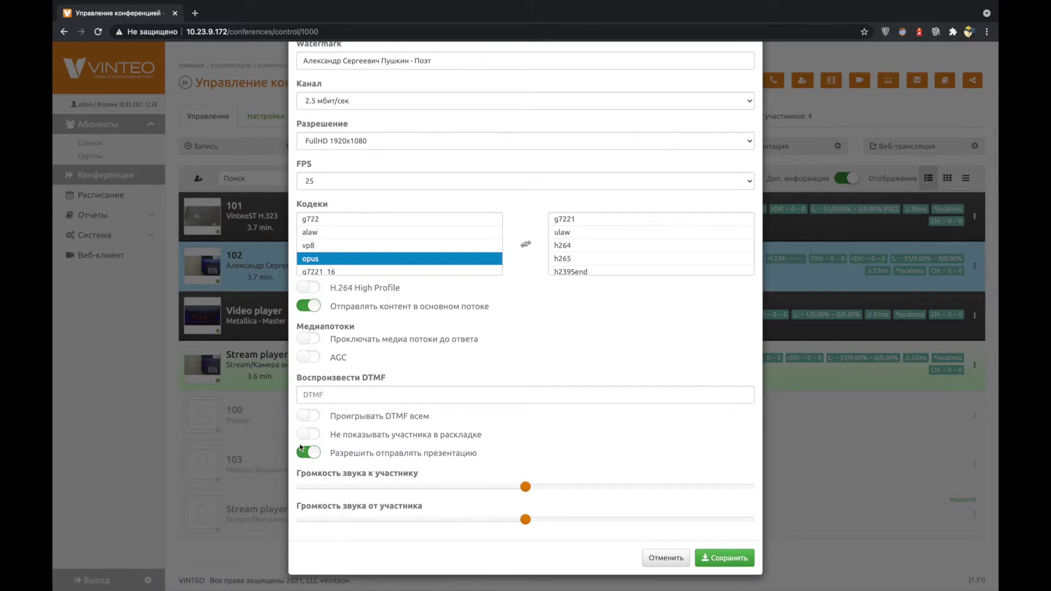
left_click(310, 458)
left_click(310, 458)
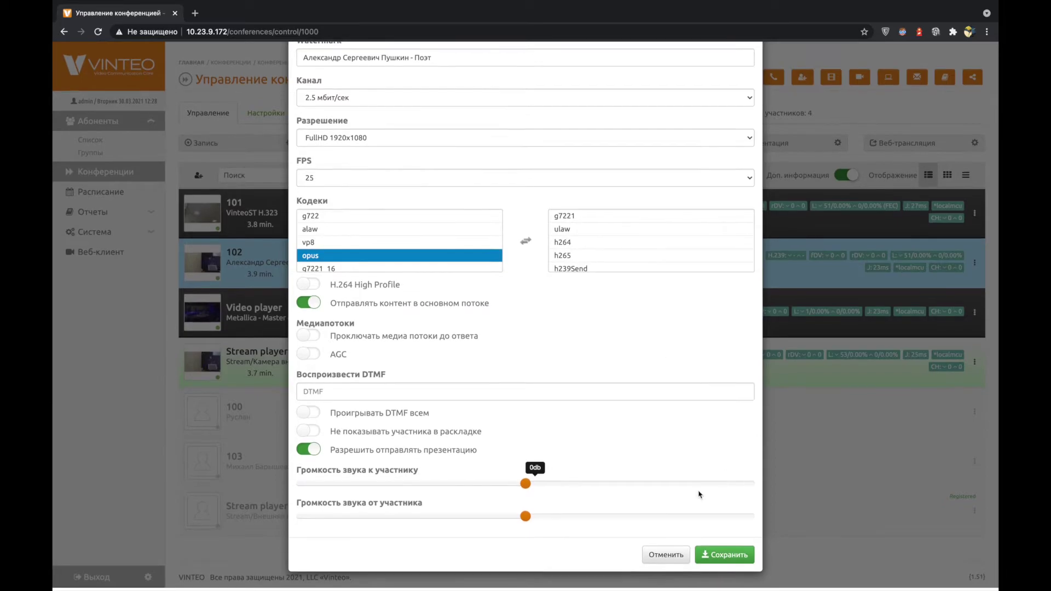
left_click(728, 557)
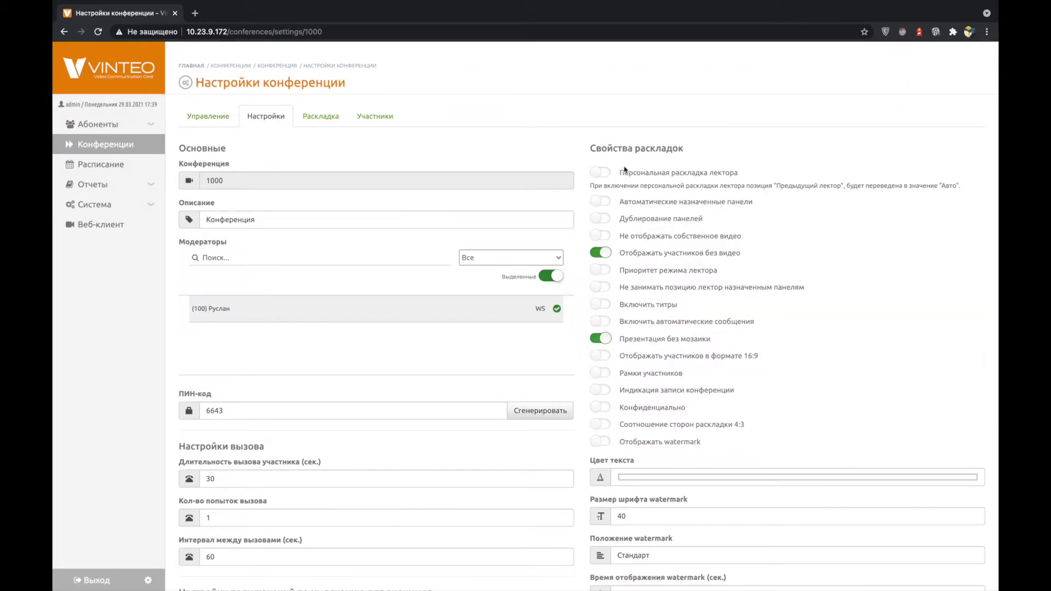
- Enable the personal lecturer layout and automatically assigned panels in conference 1000's layout properties
left_click(608, 174)
left_click(609, 176)
left_click(599, 178)
left_click(602, 203)
left_click(603, 204)
left_click(603, 207)
- Try out the layout switches for panel duplication, showing participants without video, and lecturer mode priority
scroll(603, 205, "down", 1)
left_click(601, 153)
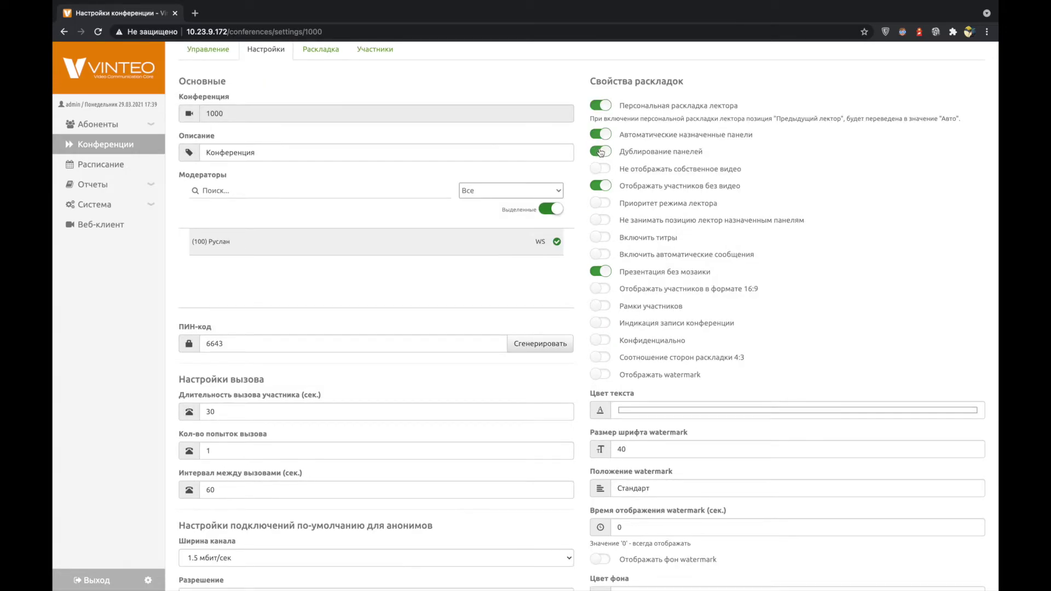
left_click(601, 153)
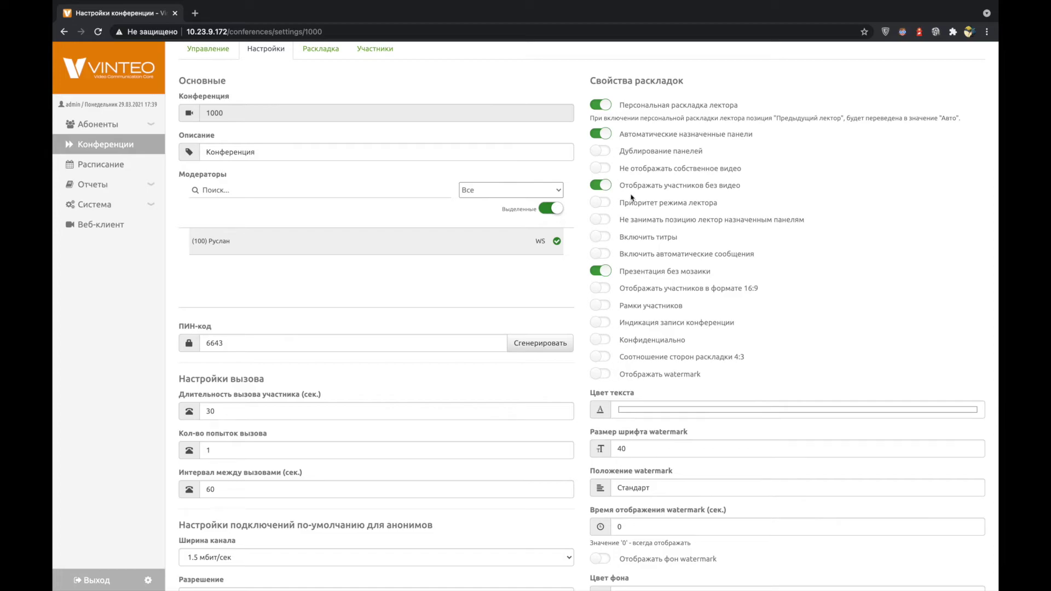
left_click(601, 186)
left_click(601, 186)
left_click(600, 204)
left_click(600, 203)
- Try out the automatic messages switch in the conference's layout properties
scroll(601, 192, "down", 1)
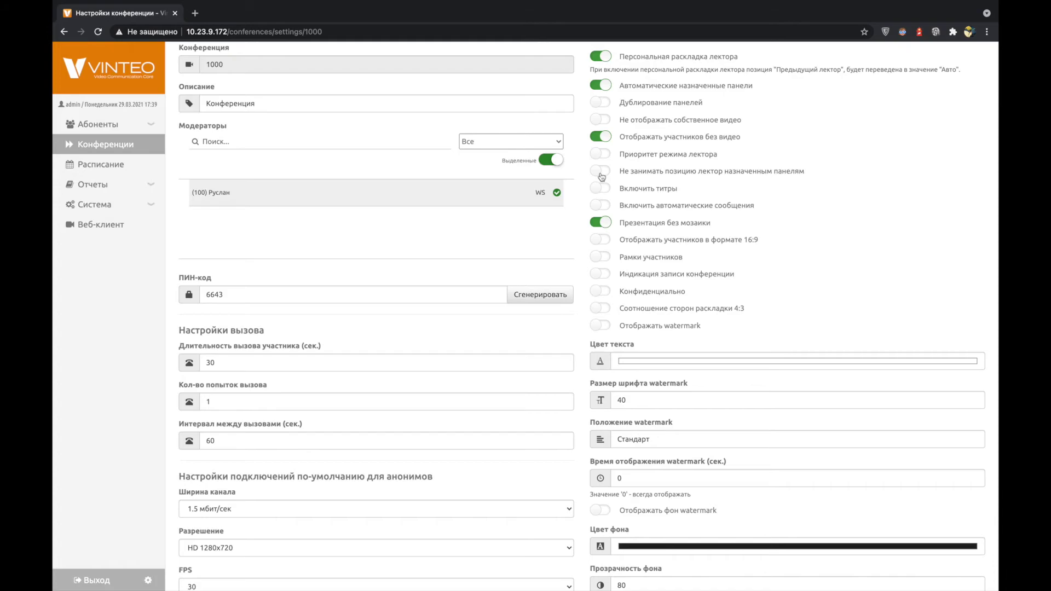
scroll(601, 176, "down", 1)
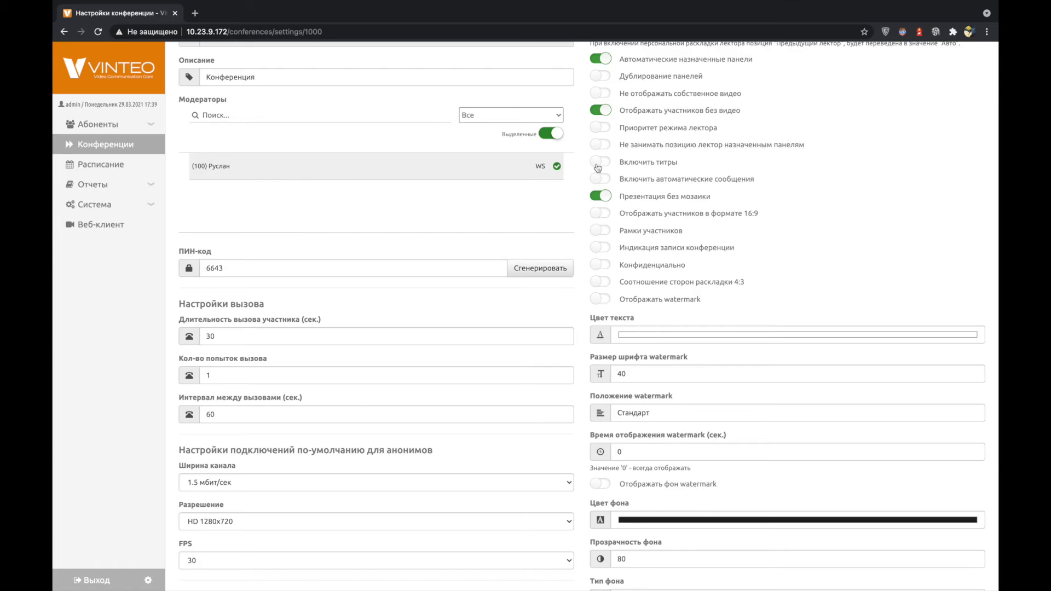
scroll(598, 167, "down", 1)
left_click(602, 163)
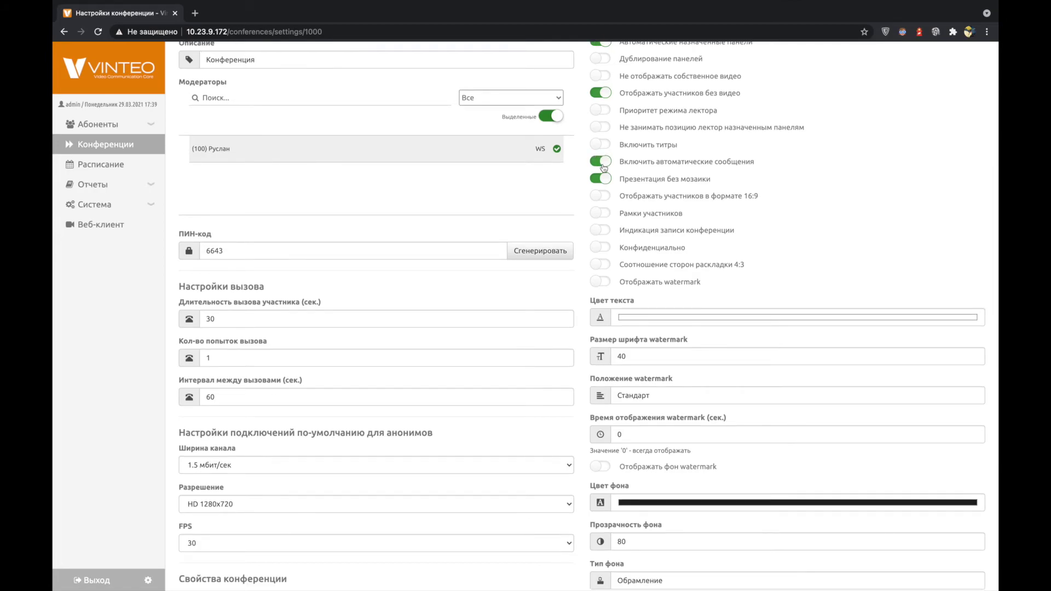
left_click(602, 163)
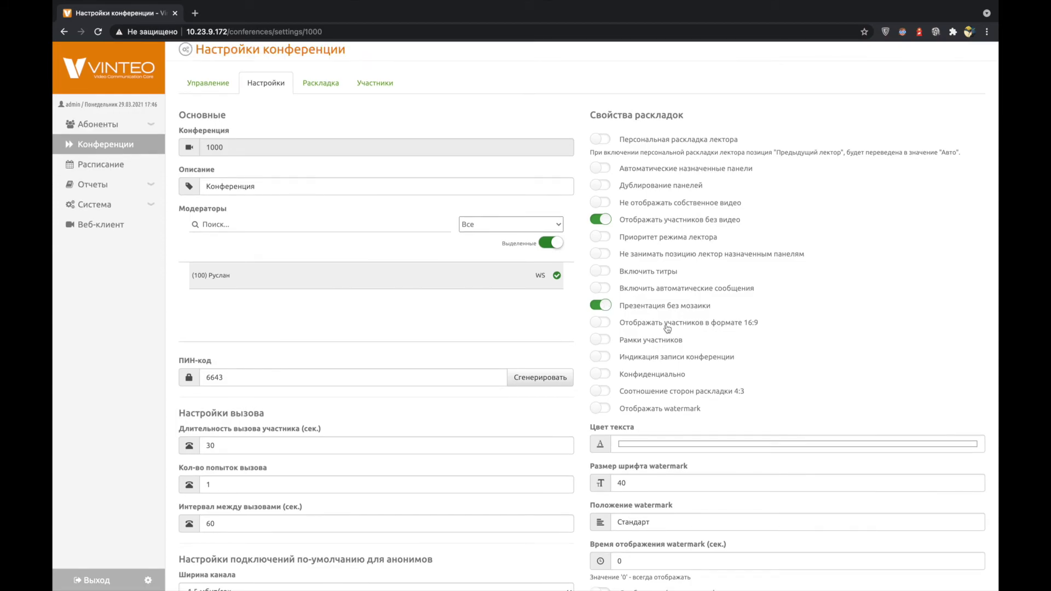
- Try out the layout switches for showing participants in 16:9, participant frames, and the conference recording indication
left_click(601, 324)
left_click(601, 325)
scroll(602, 267, "down", 3)
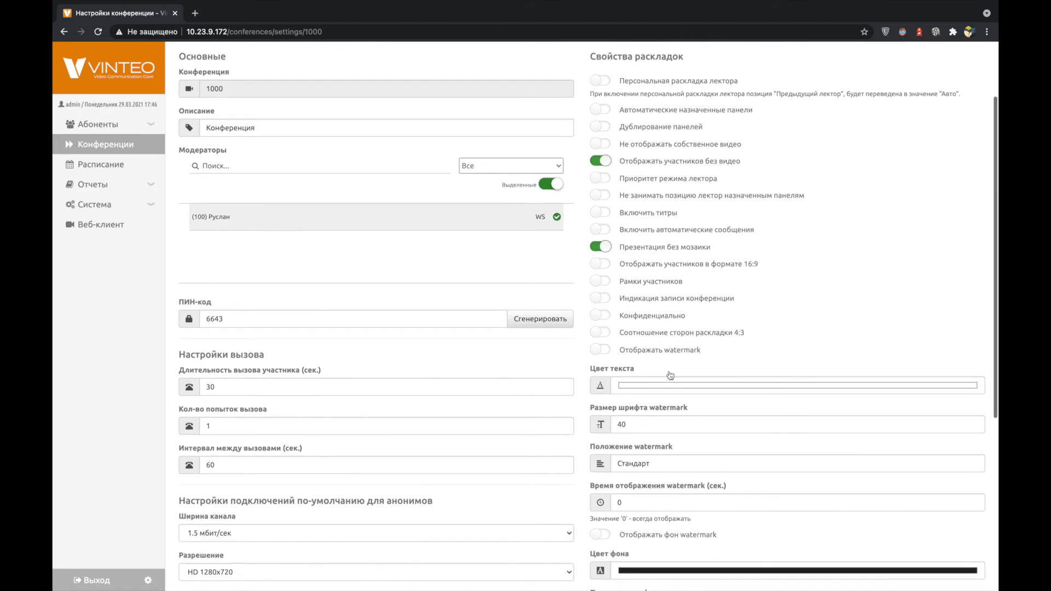
double_click(600, 261)
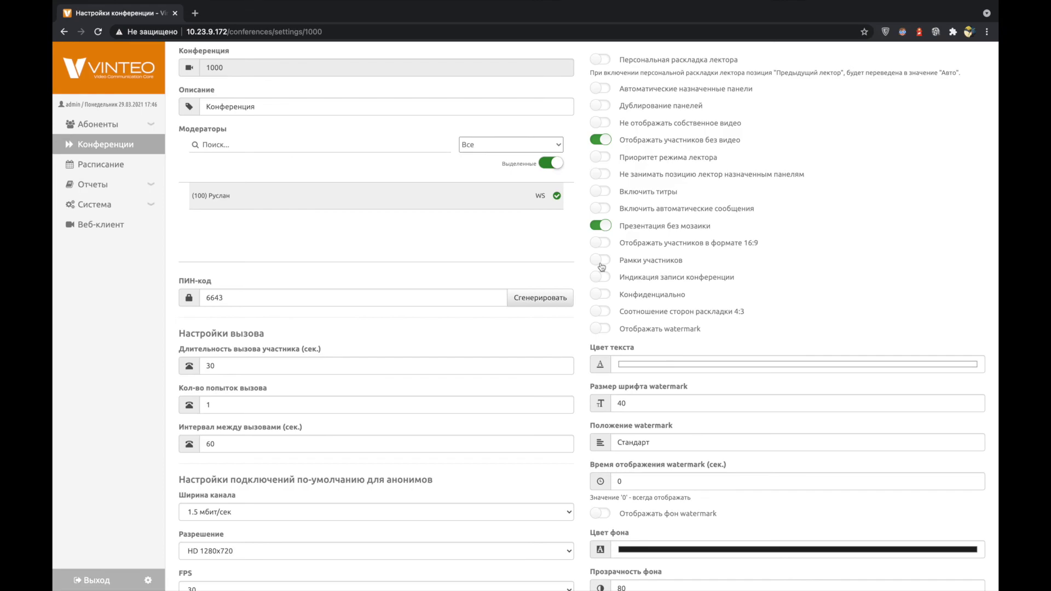
scroll(601, 267, "down", 1)
left_click(600, 227)
left_click(601, 226)
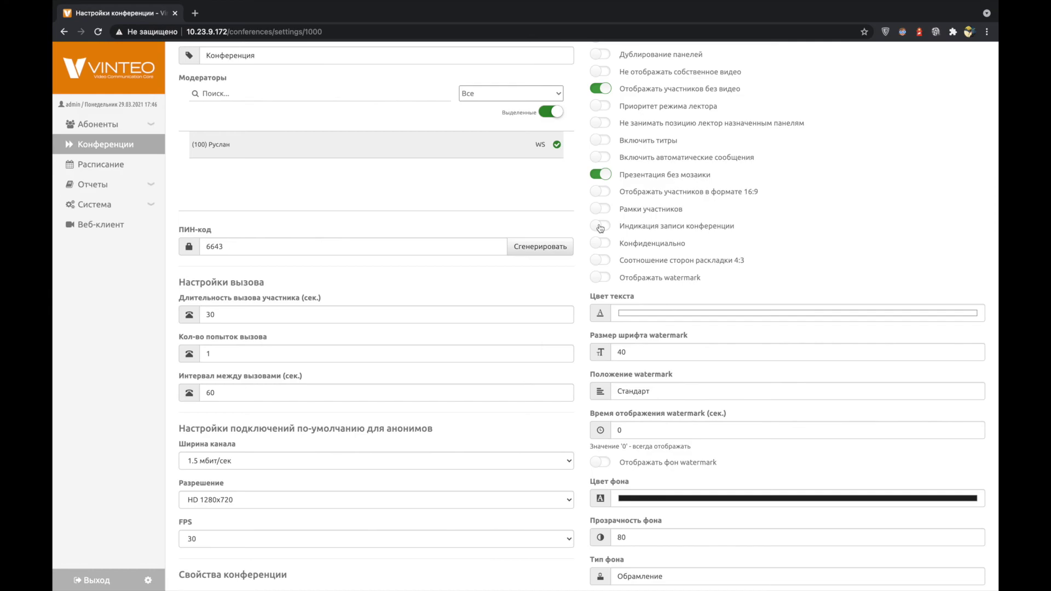
- Examine the watermark settings, including the available positions and the display time
scroll(600, 228, "down", 1)
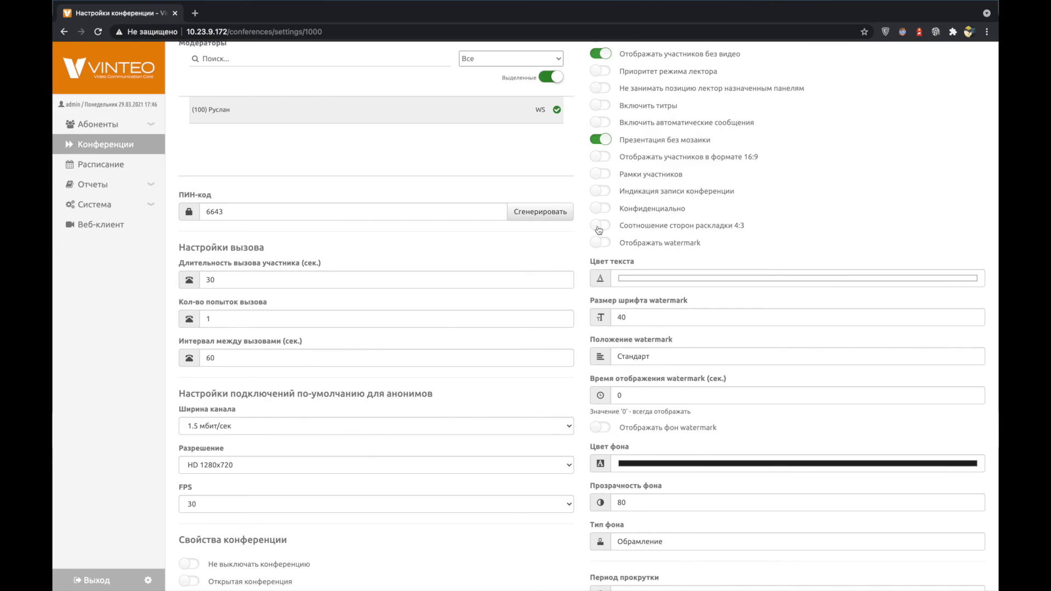
scroll(599, 229, "down", 1)
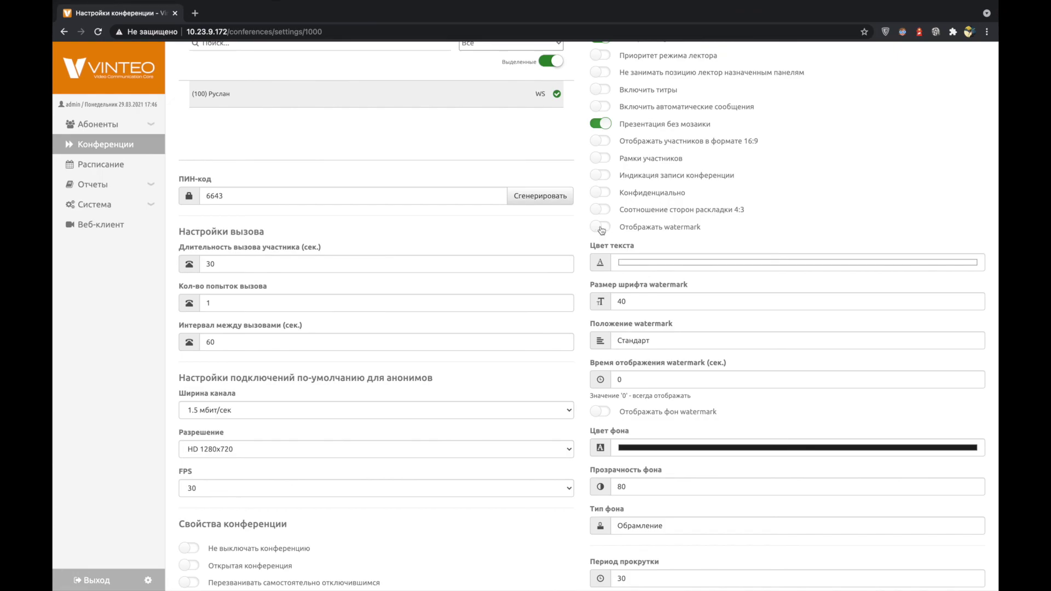
scroll(602, 231, "down", 5)
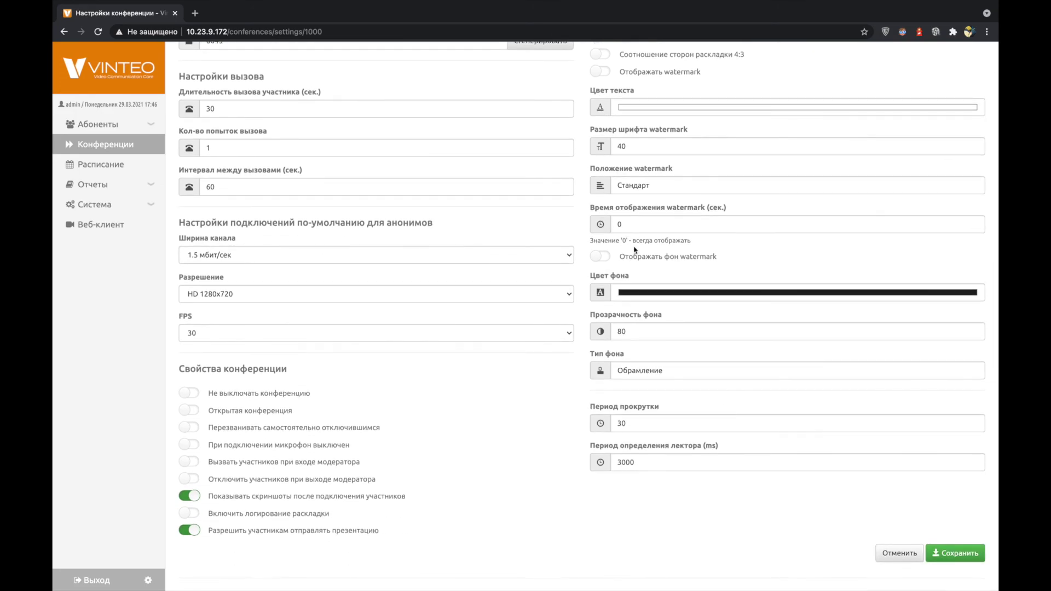
scroll(635, 241, "down", 1)
left_click(651, 177)
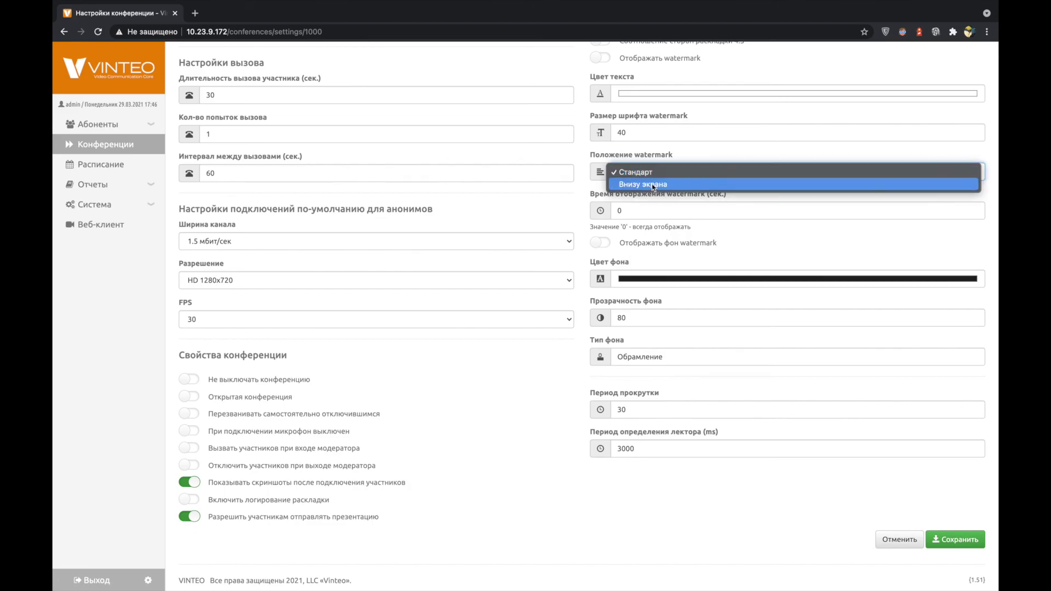
left_click(664, 172)
left_click(654, 213)
- Try out the watermark background switch and examine the background colour choices
left_click(602, 243)
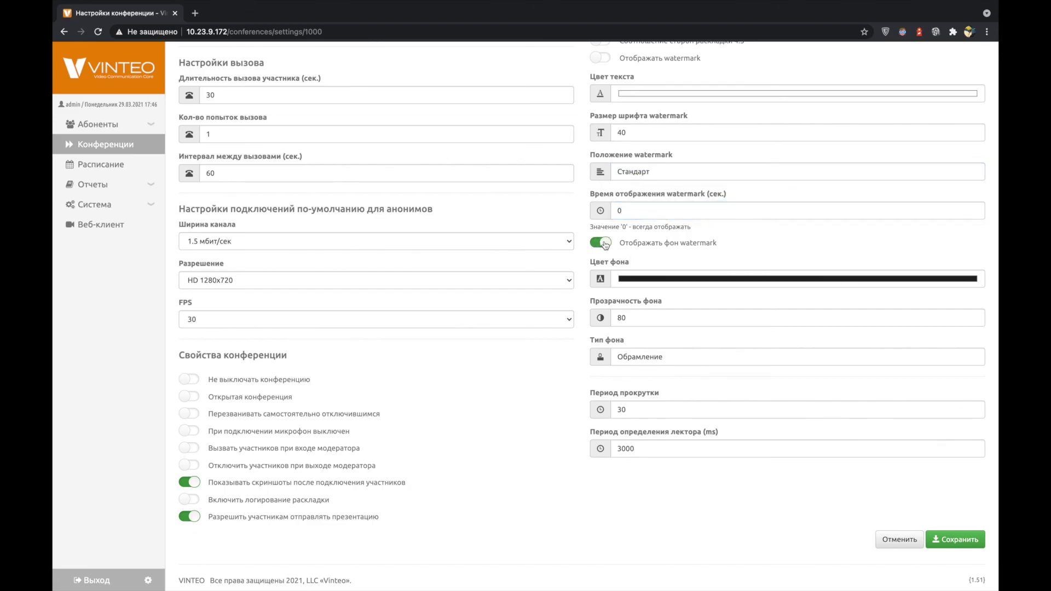
left_click(605, 244)
left_click(646, 279)
left_click(647, 279)
left_click(646, 279)
left_click(768, 300)
- Examine the watermark background type options and the lecturer detection period
left_click(648, 357)
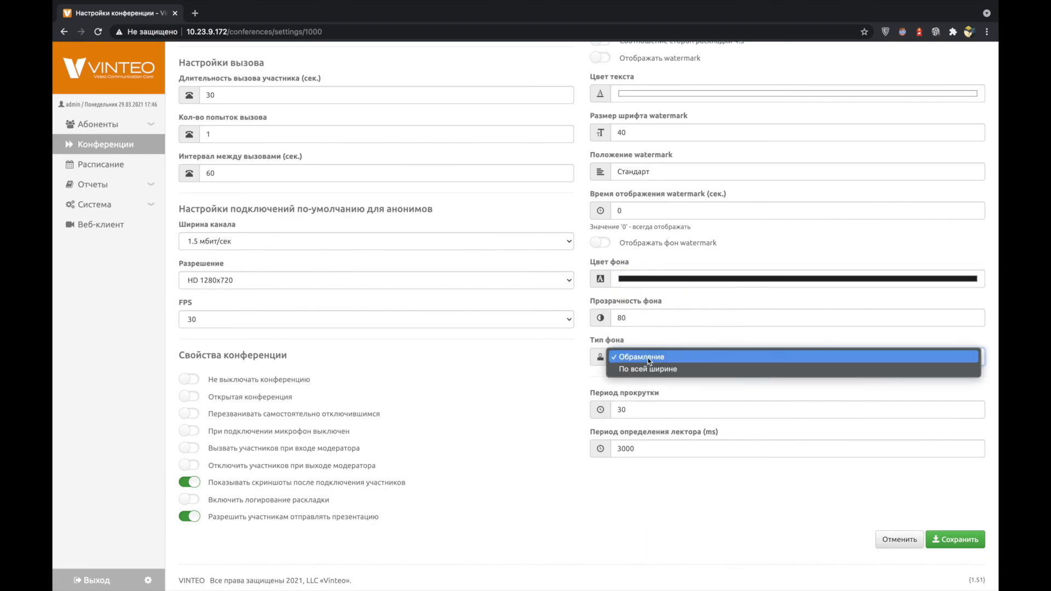
left_click(641, 357)
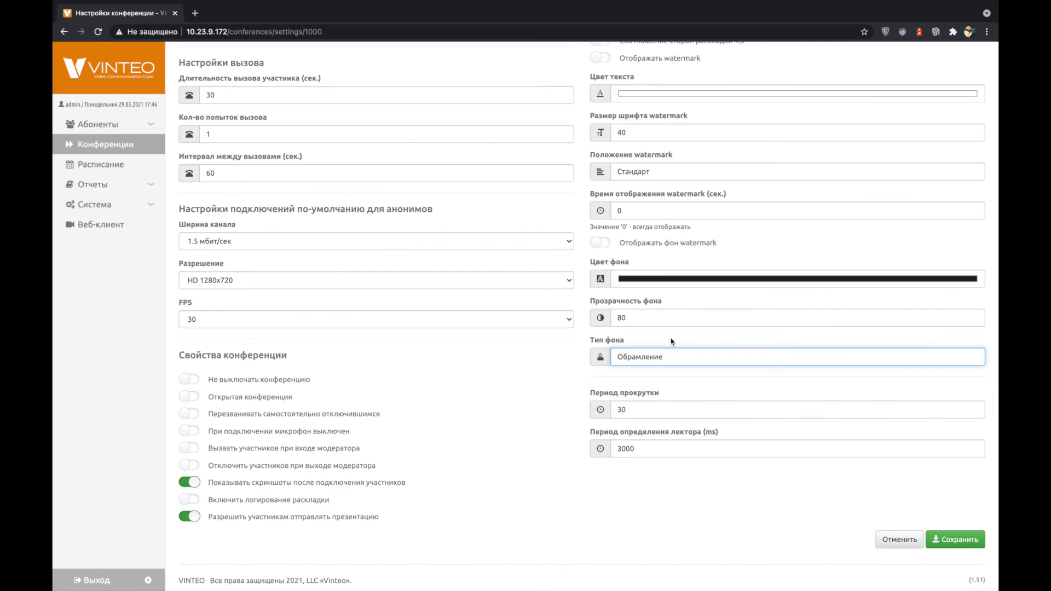
left_click(660, 450)
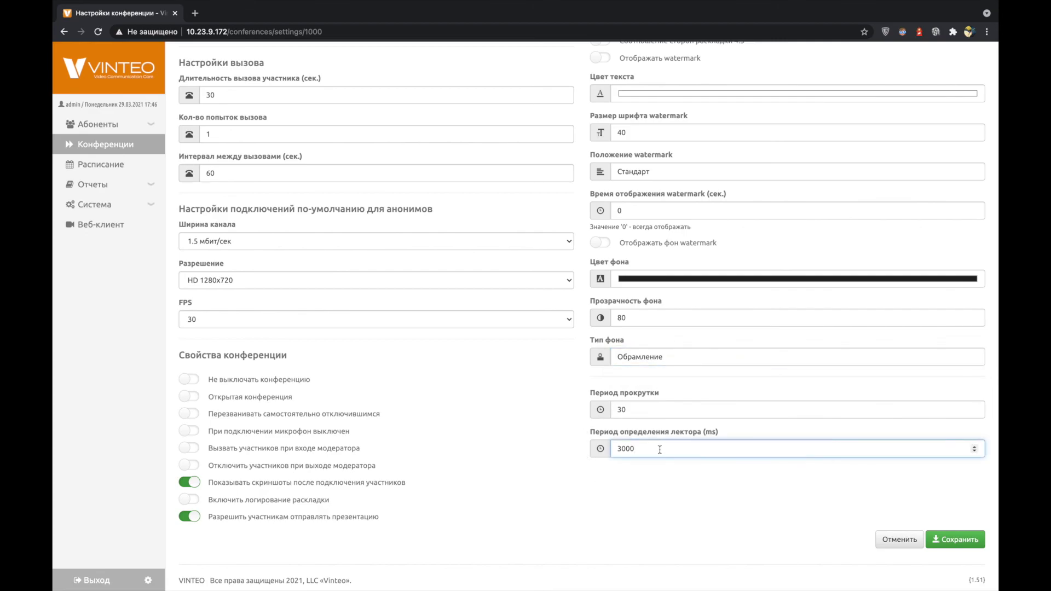